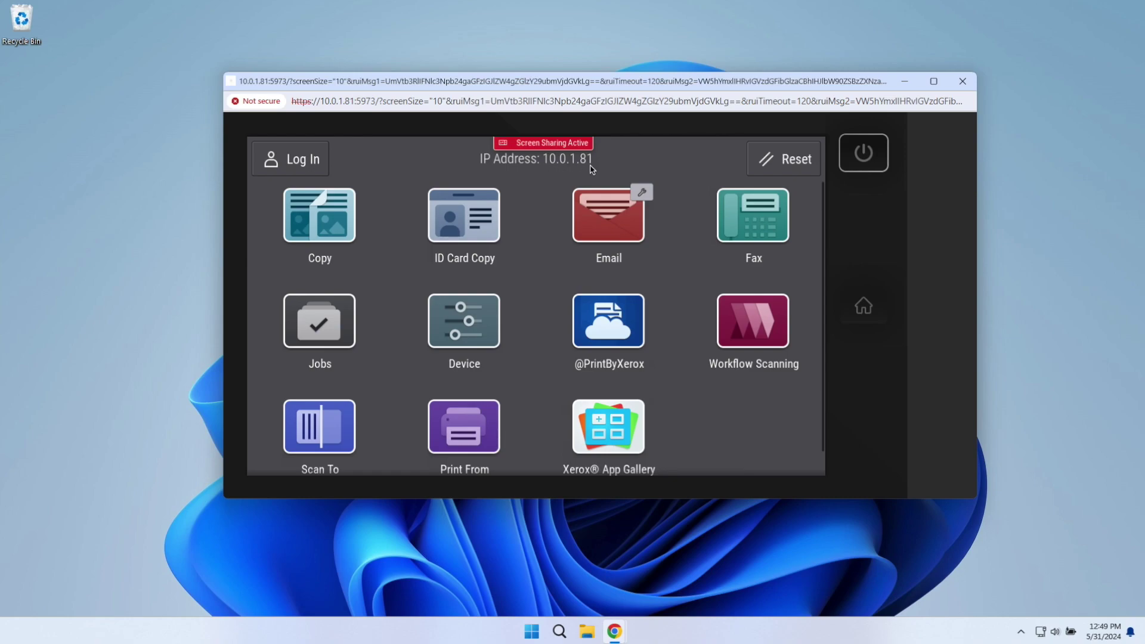
Look up the printer's wired IPv4 address in its device information, return to its home screen and minimise the remote panel window.
click(471, 317)
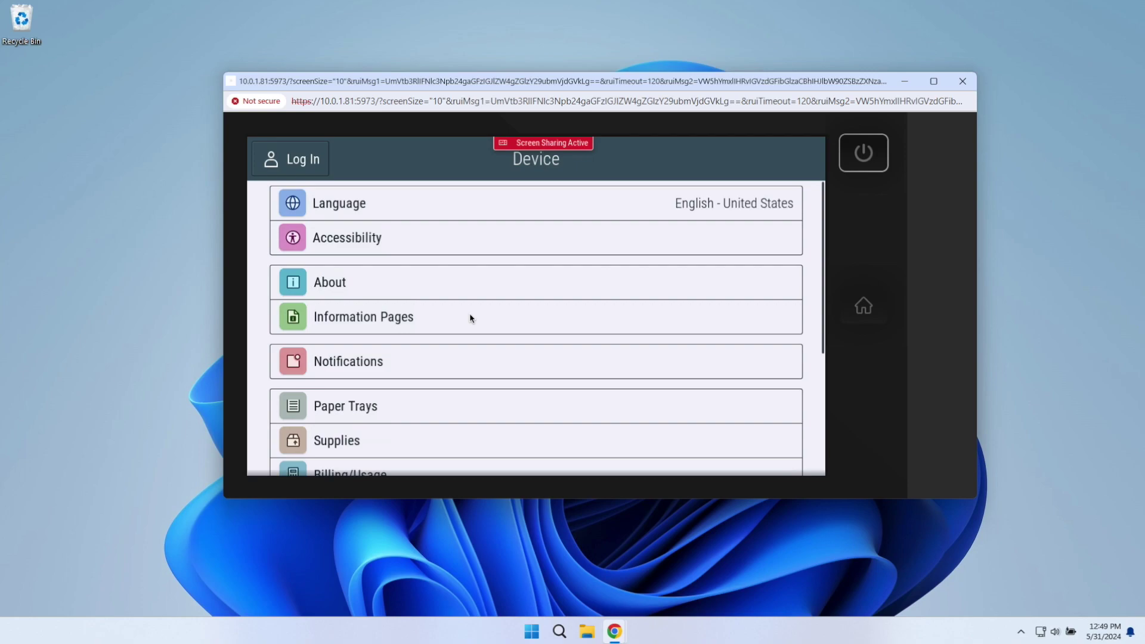
click(426, 283)
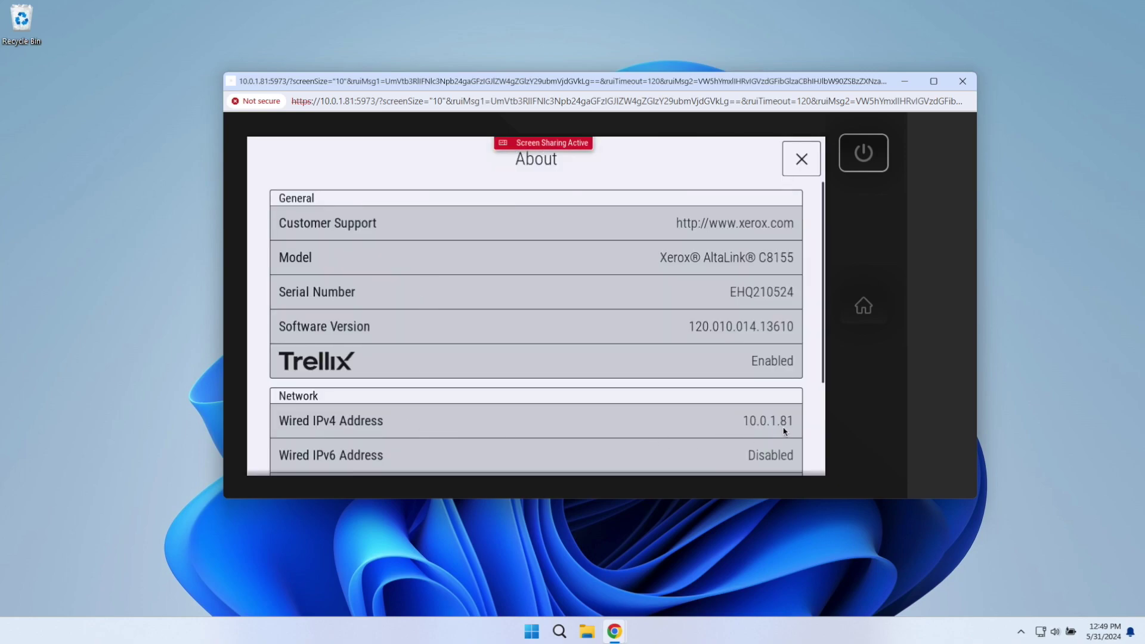
click(869, 312)
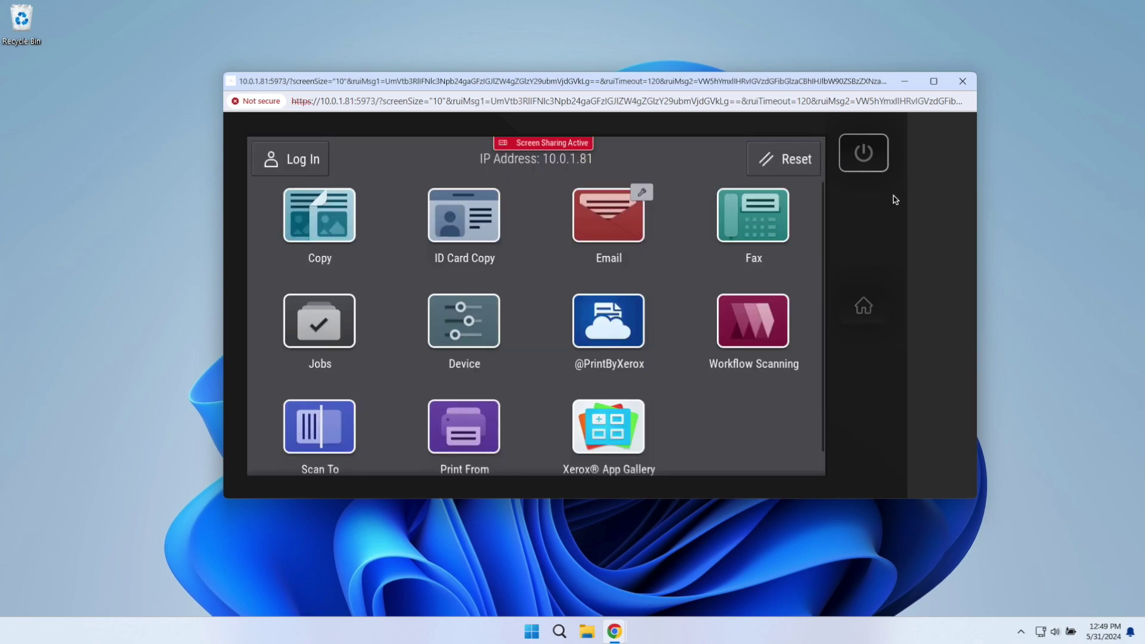
click(905, 81)
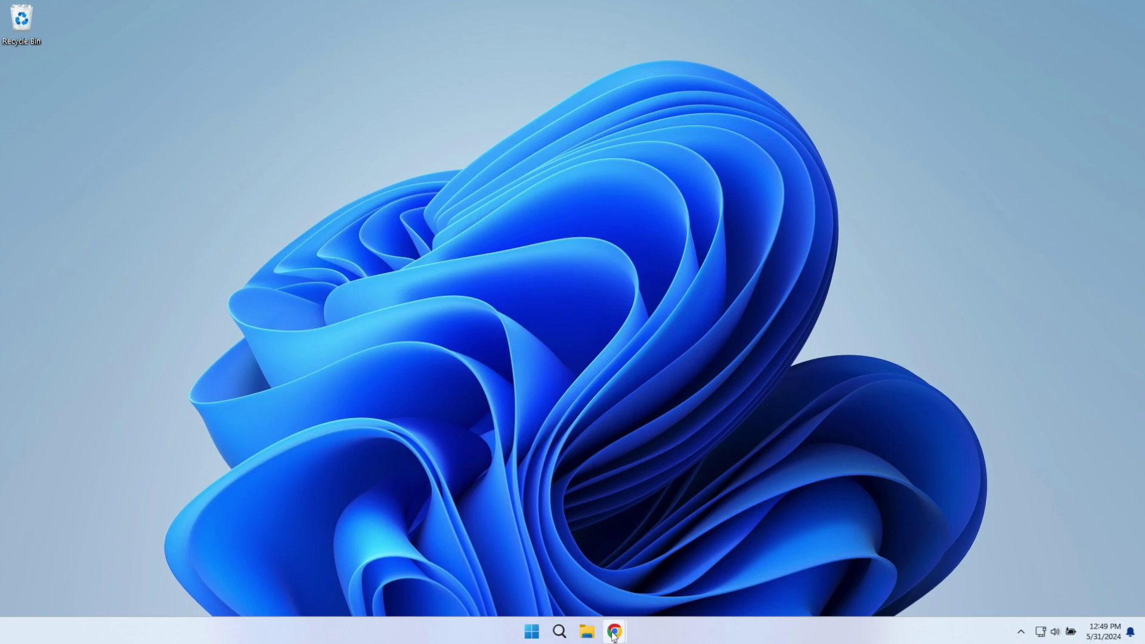
Switch to the Google window in Chrome, search for "xerox global print driver" and open the Xerox Drivers & Downloads result.
mouse_move(615, 629)
click(664, 571)
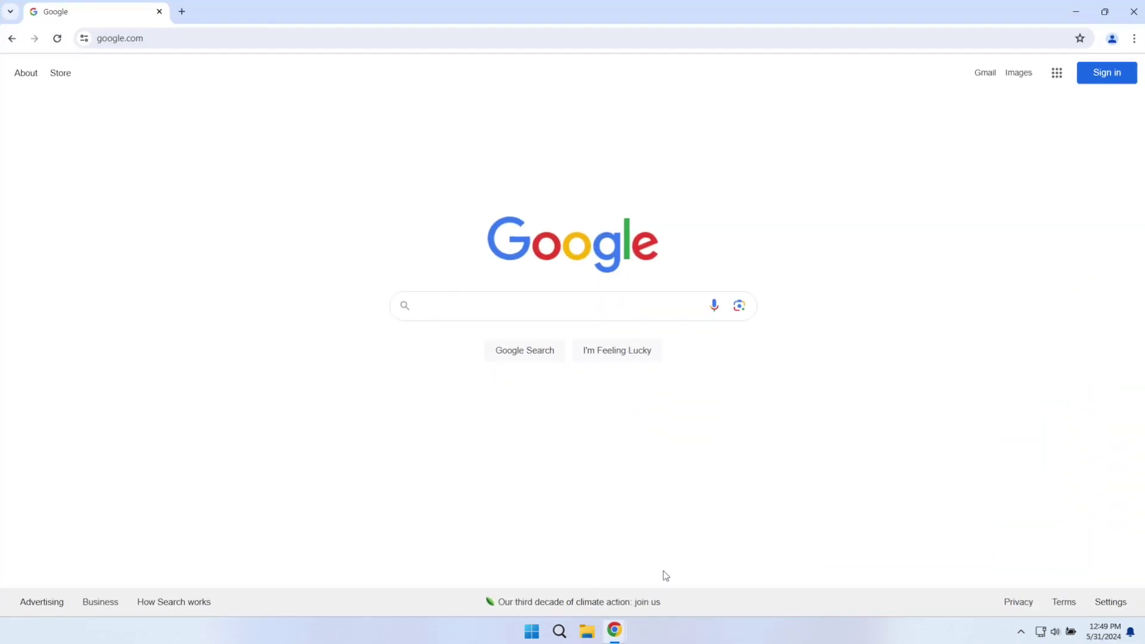
click(329, 37)
text(xerox )
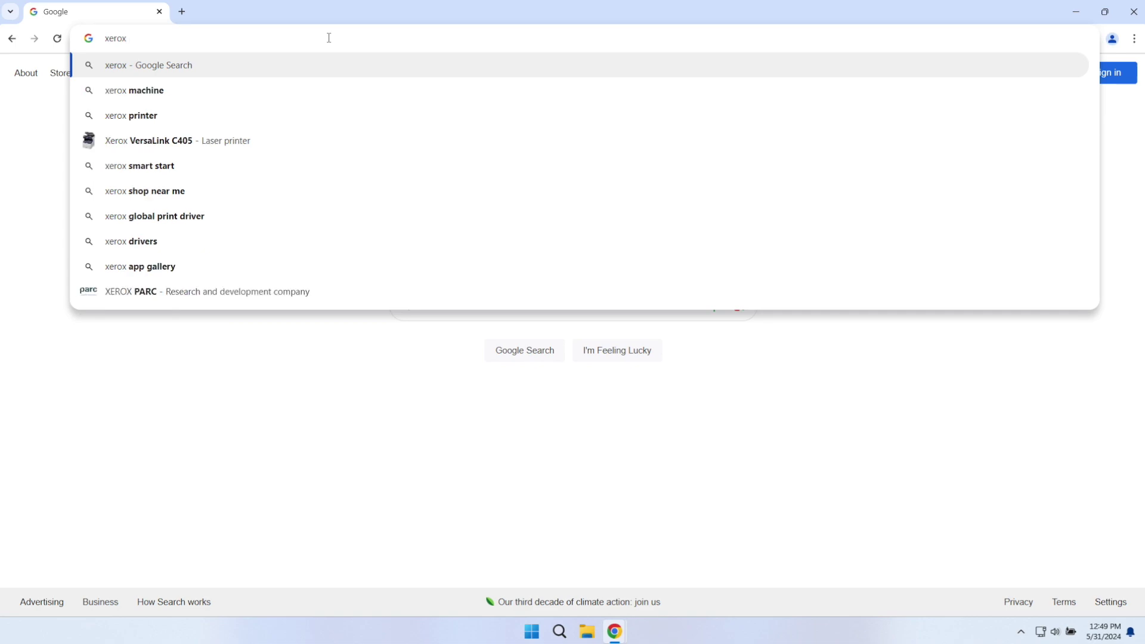
text(global)
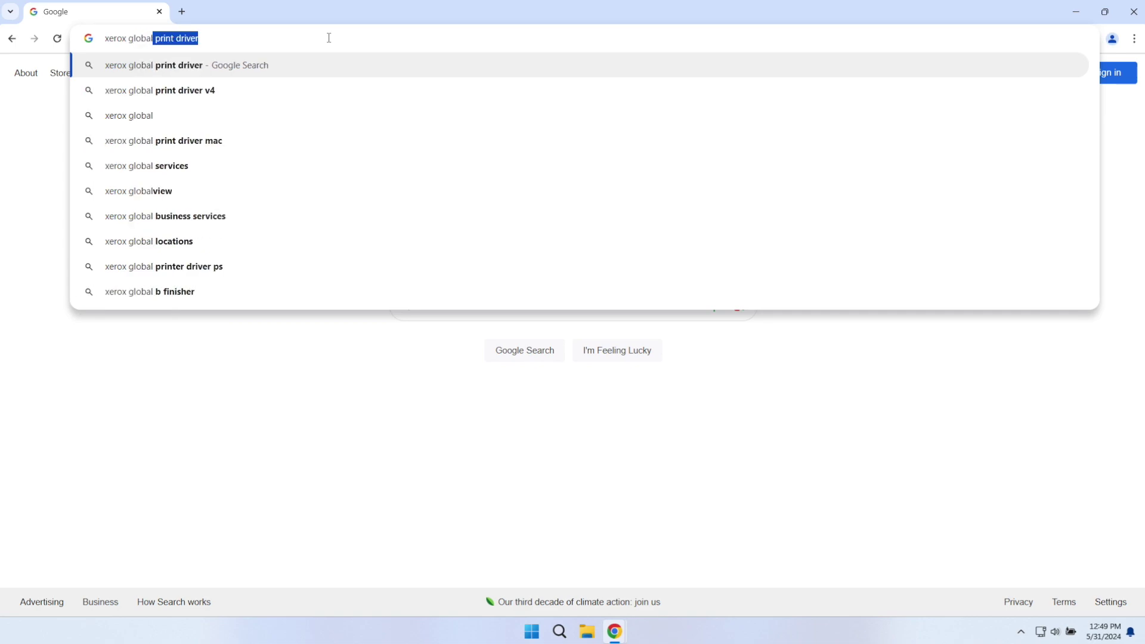
key(Return)
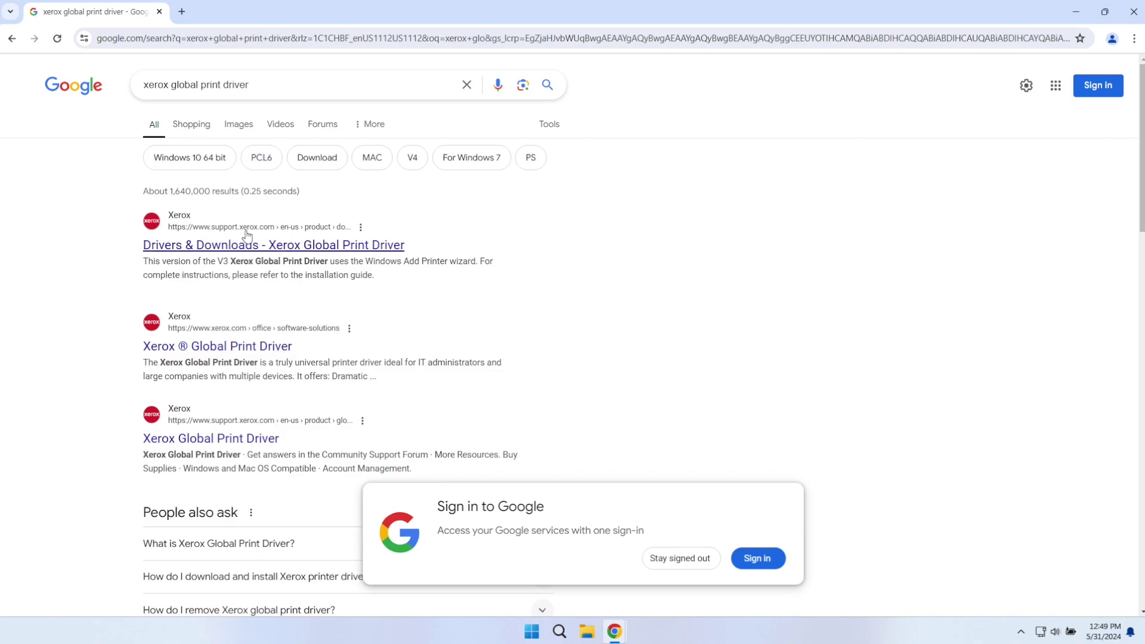
click(227, 245)
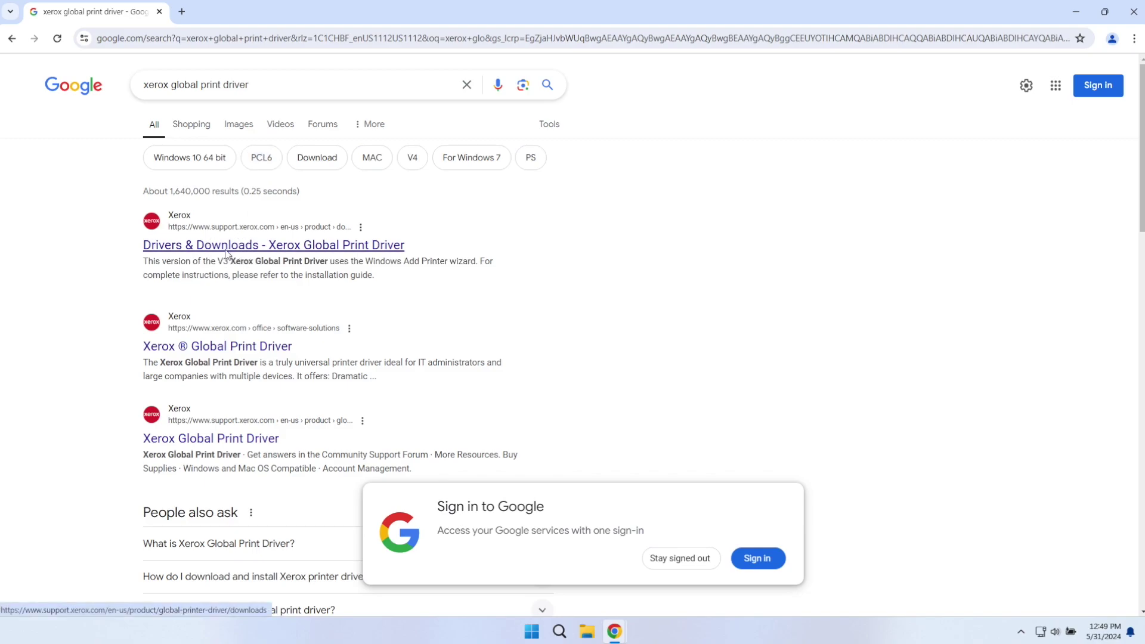
Accept the terms for the V3 Xerox Global Print Driver PostScript and download it.
drag(212, 482, 306, 483)
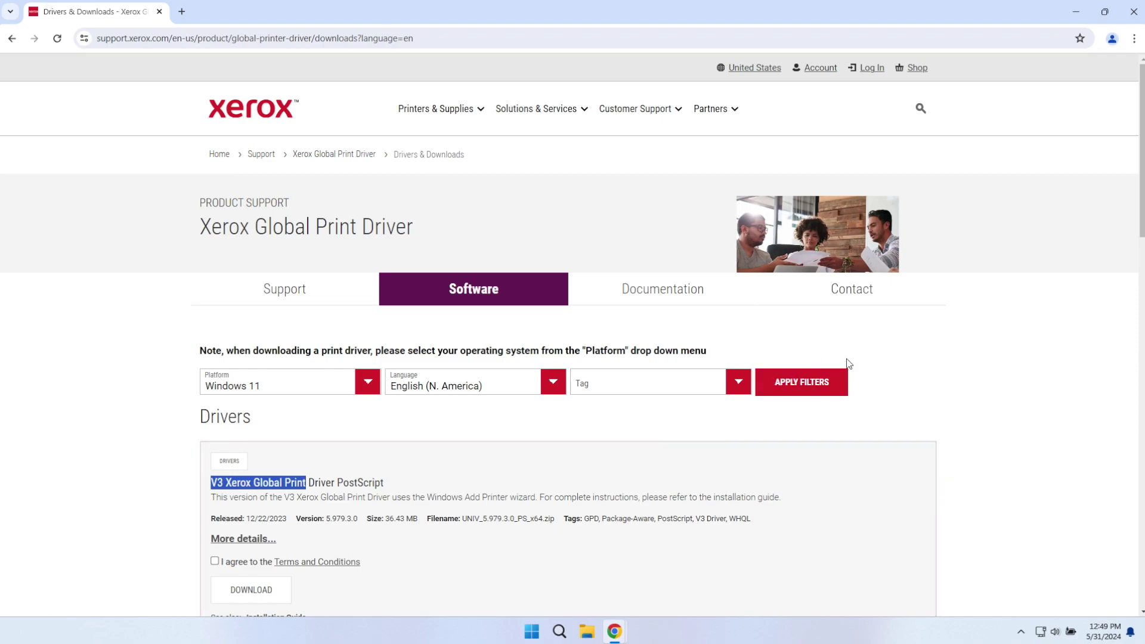
click(216, 564)
click(215, 562)
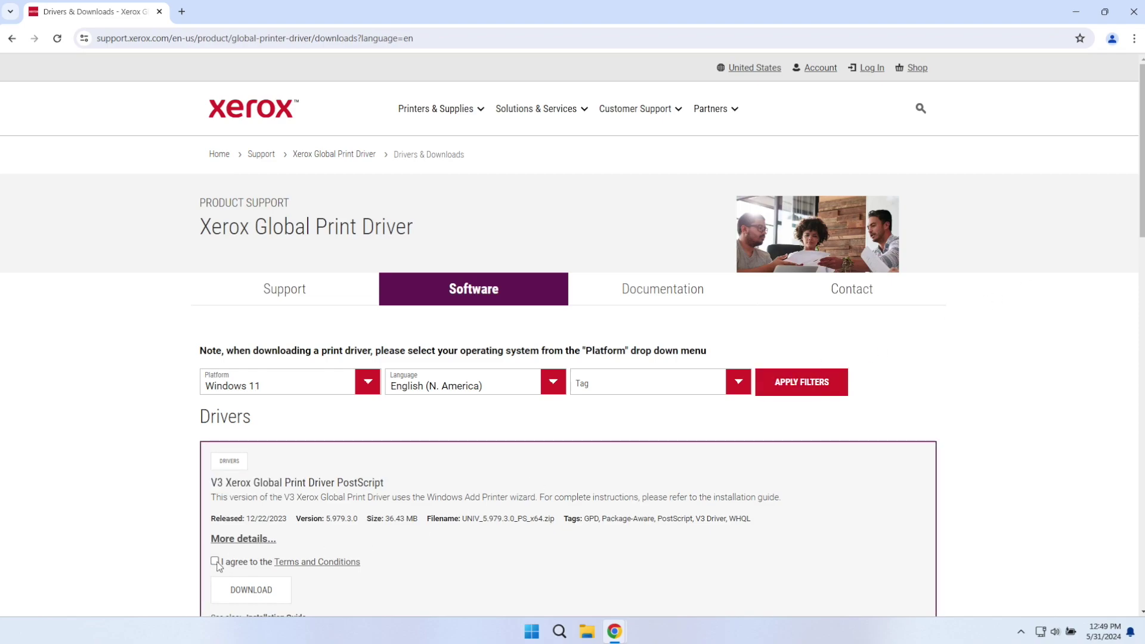
drag(1141, 196, 1124, 292)
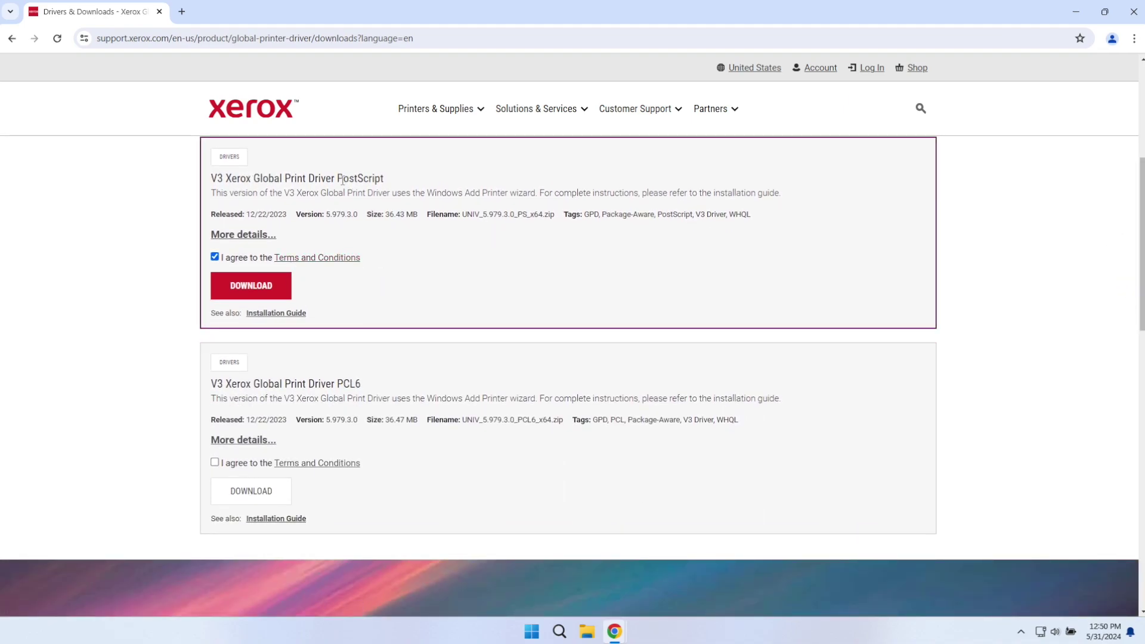
click(243, 286)
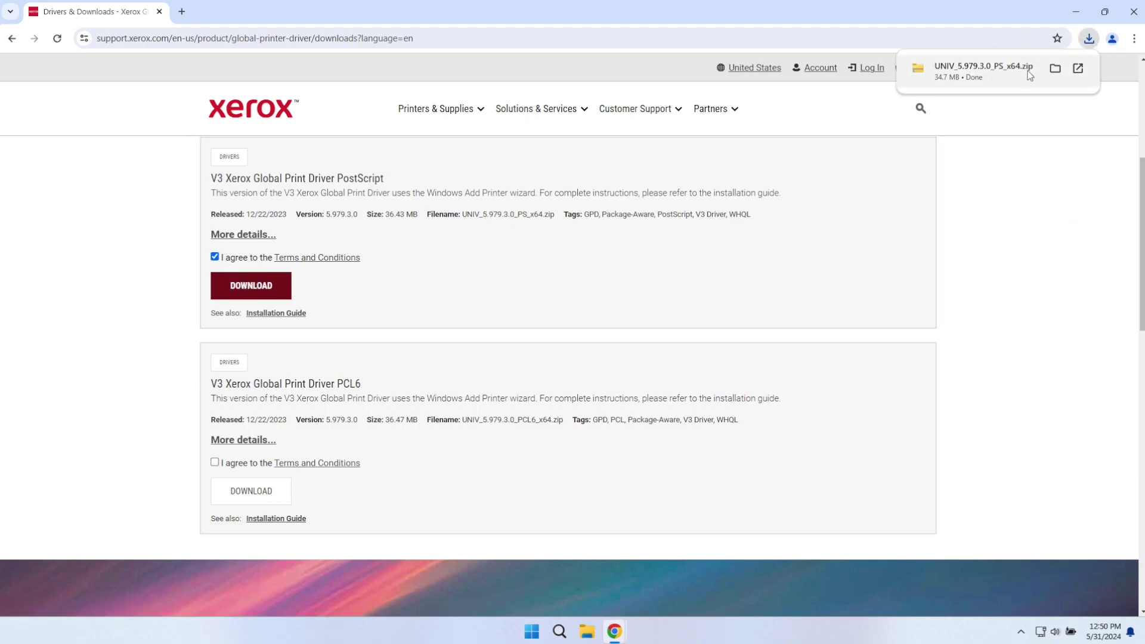
Extract the downloaded UNIV_5.979.3.0_PS_x64 archive into its default folder in Downloads, and clear the file and browser windows away.
click(1055, 69)
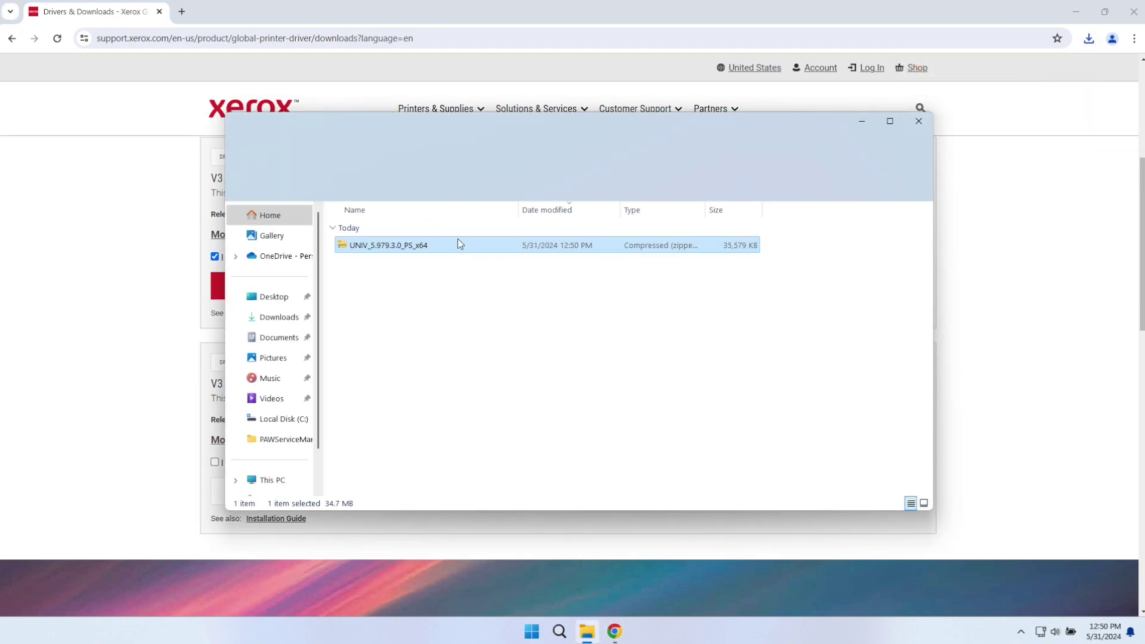
right_click(403, 248)
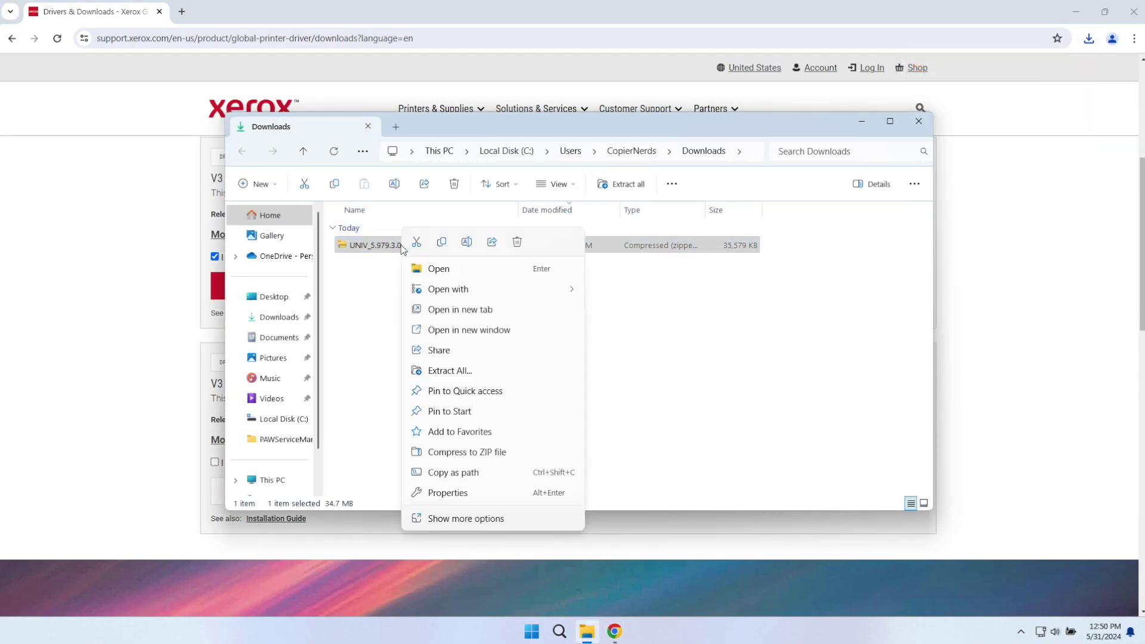
click(429, 373)
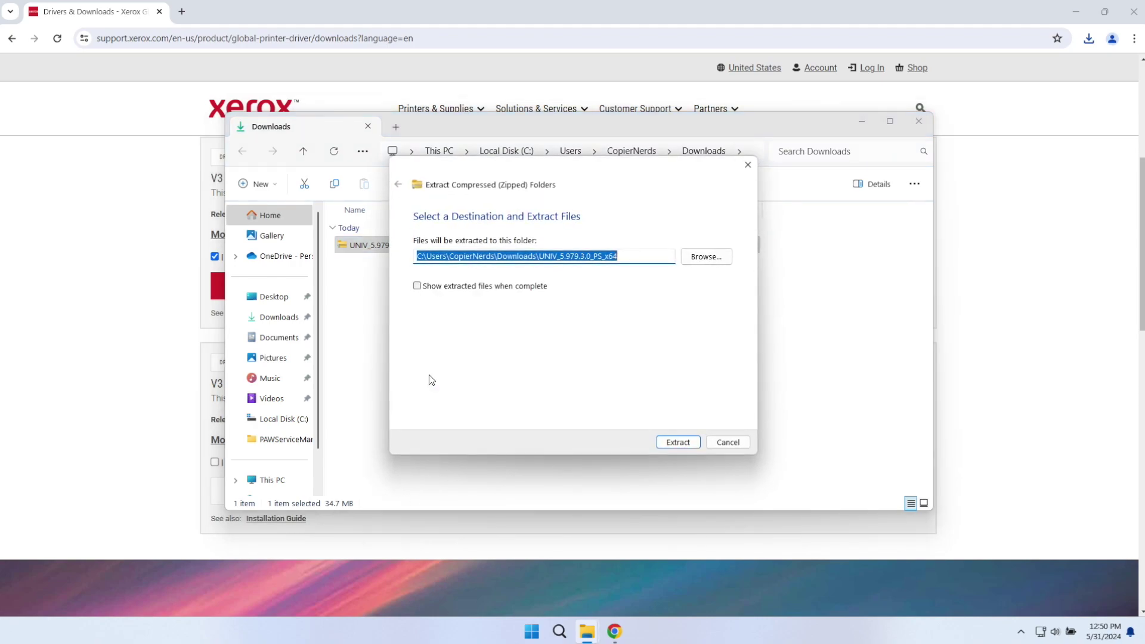
click(677, 444)
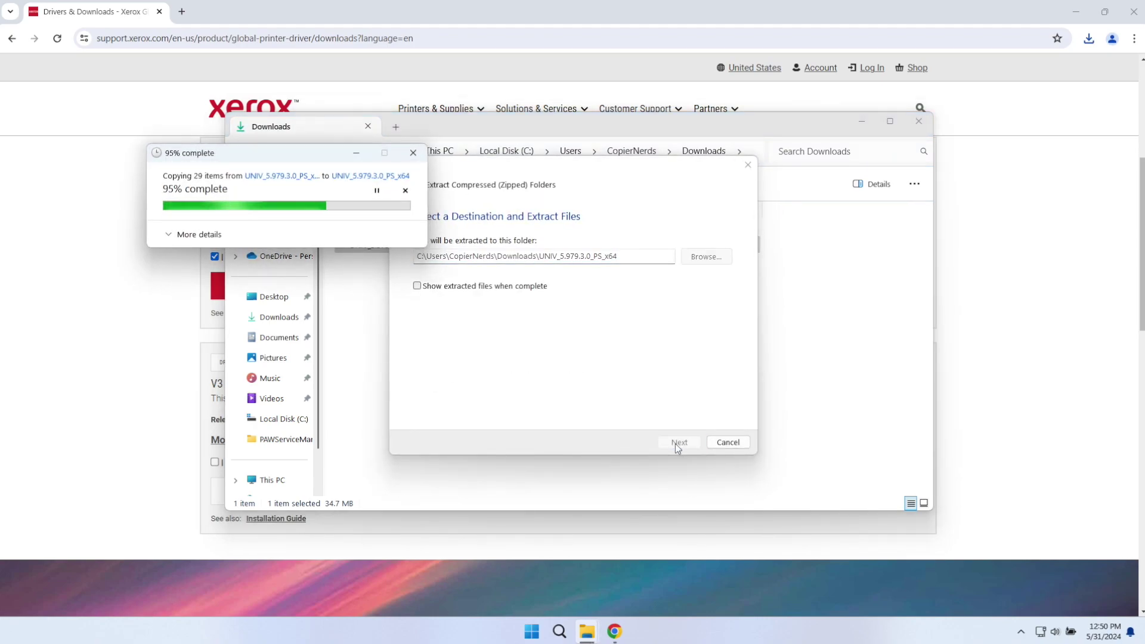
click(676, 444)
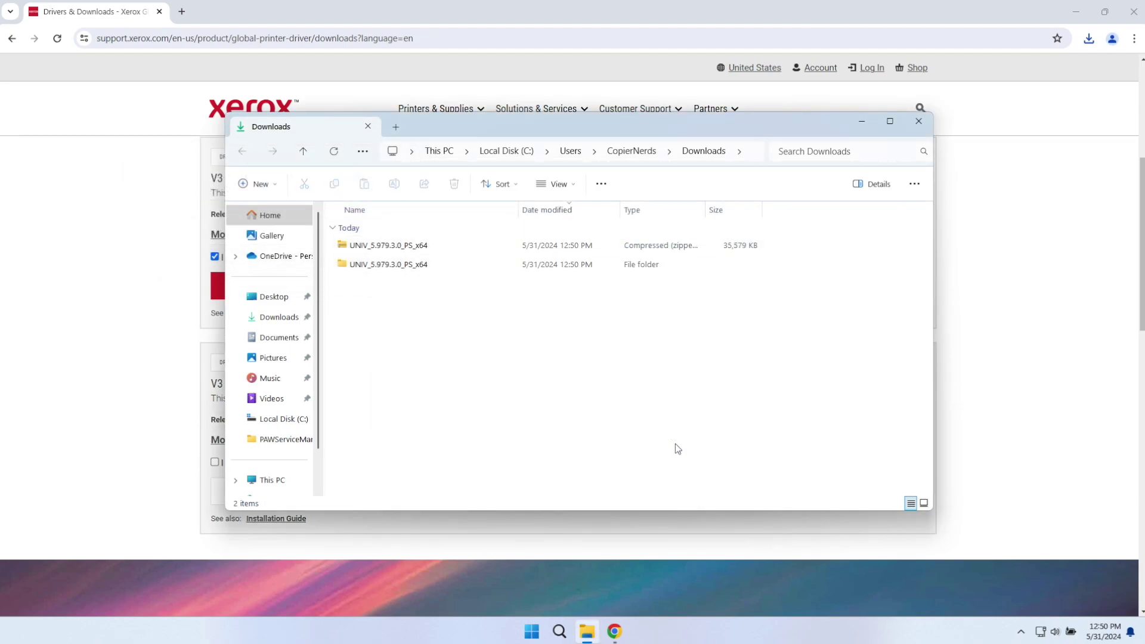
click(918, 121)
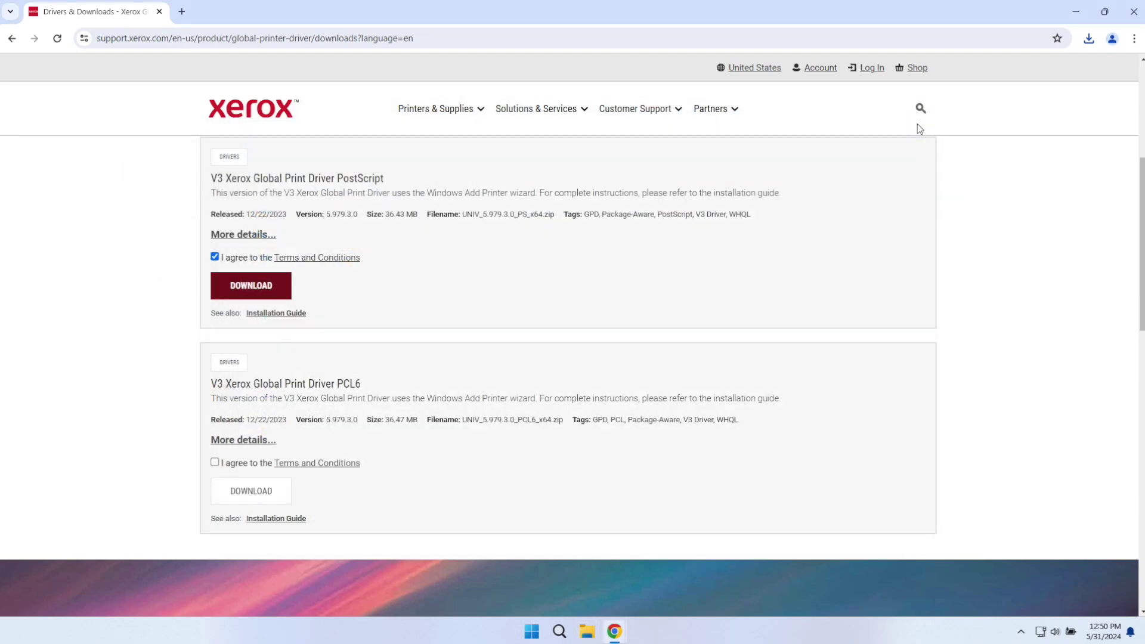
click(1076, 13)
Switch to Windows Settings, go to the printers and scanners settings, and start adding an unlisted printer manually.
click(537, 636)
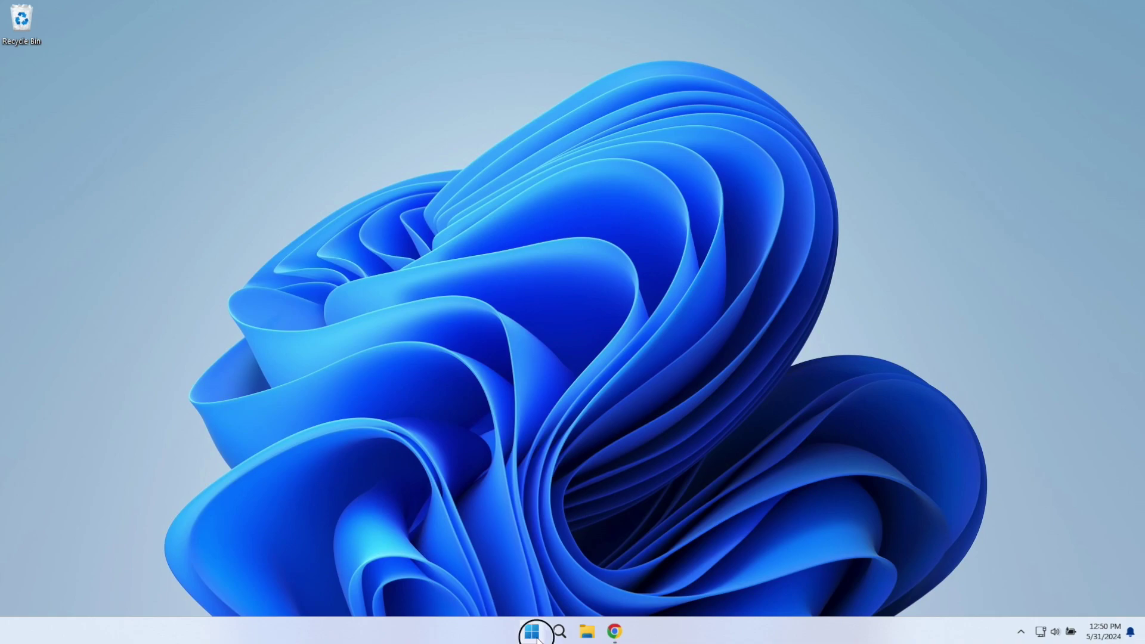
click(718, 282)
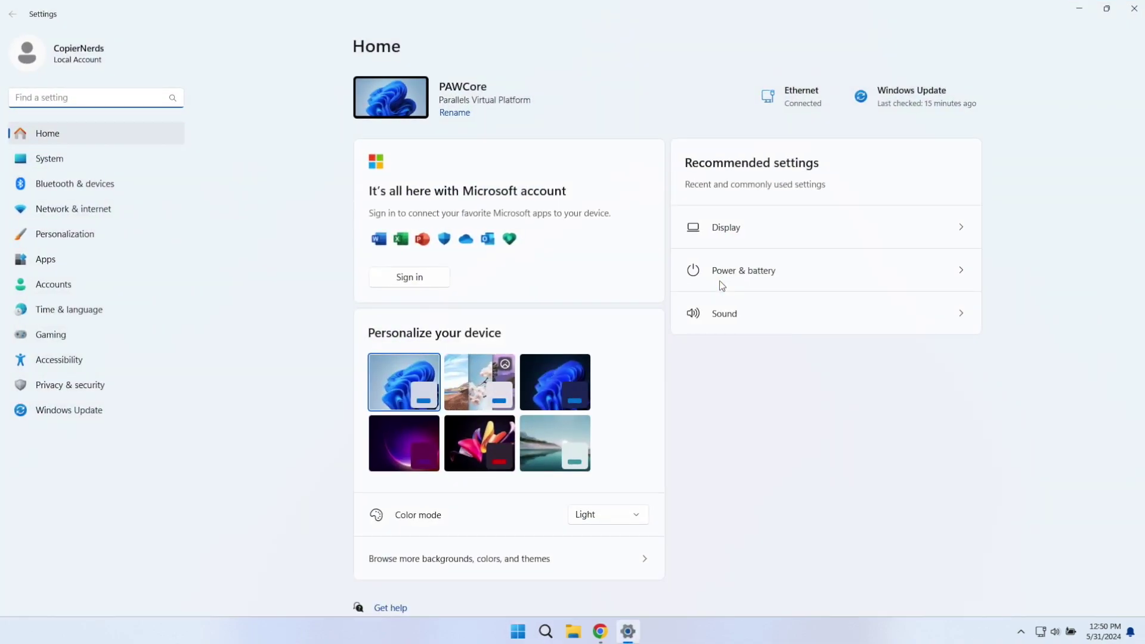
click(83, 185)
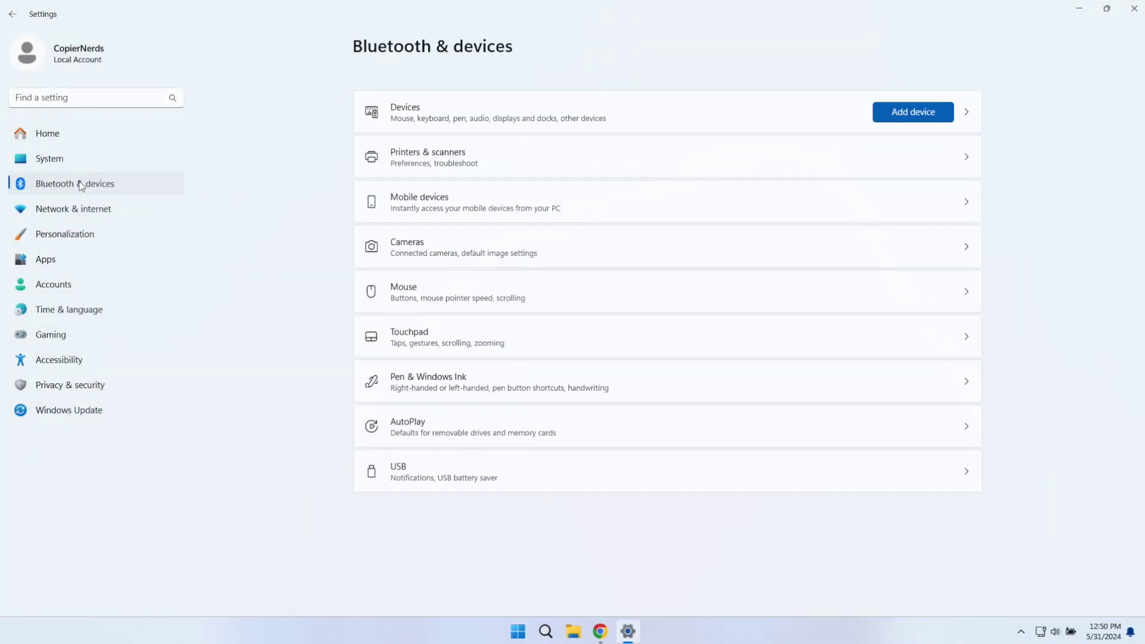
click(459, 156)
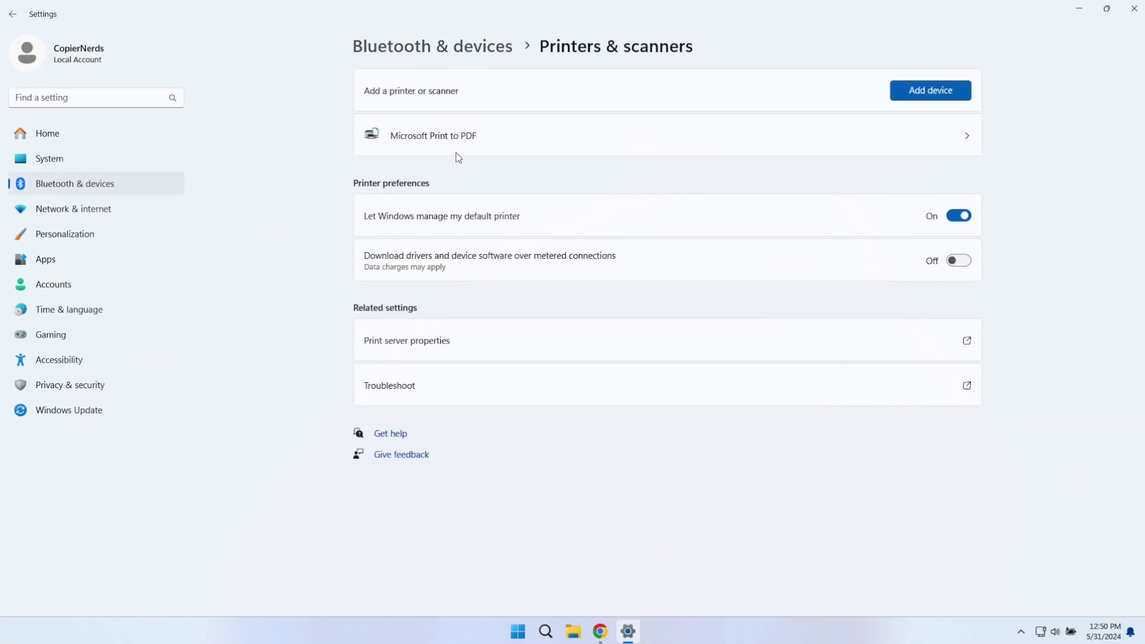
click(946, 94)
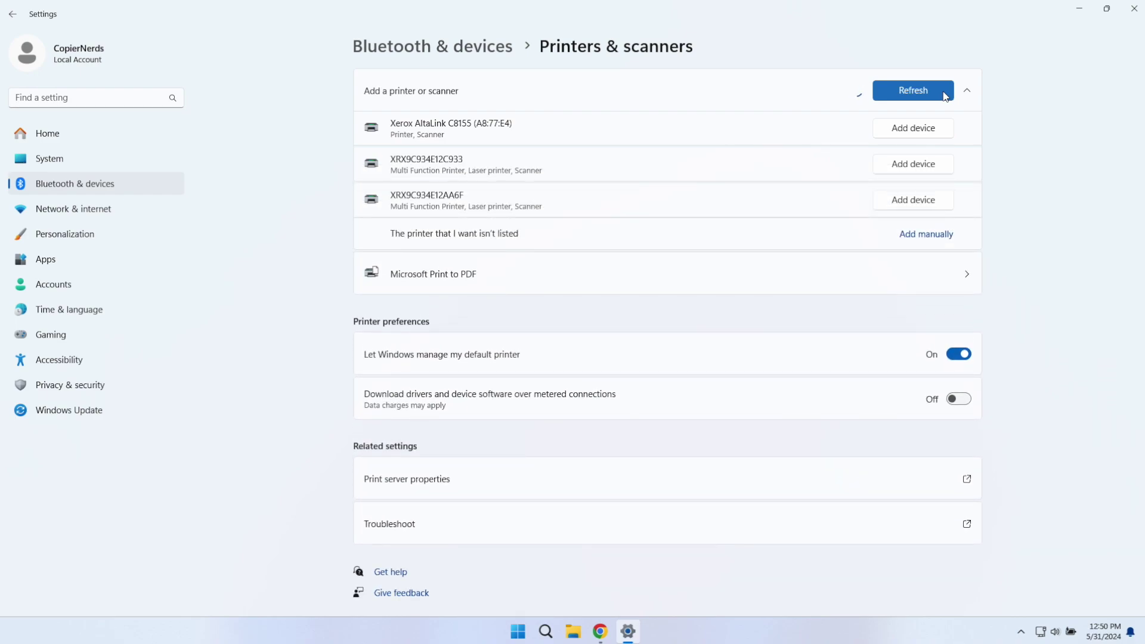
click(939, 235)
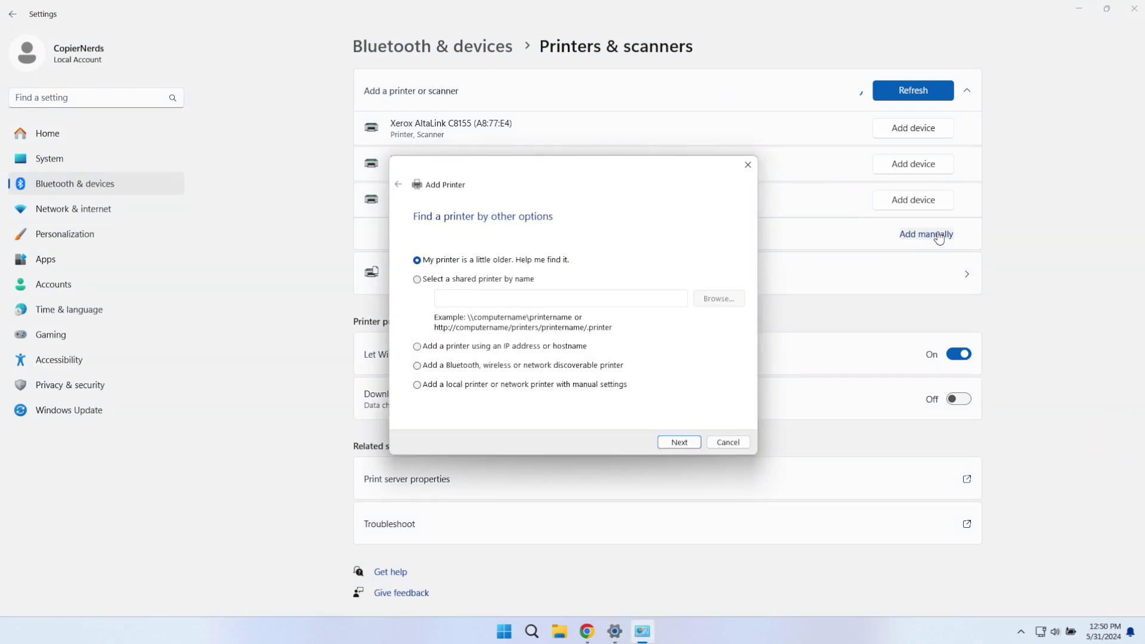
Choose to add the printer by IP address, as a TCP/IP Device with the address 10.0.1.81.
click(518, 348)
click(685, 445)
click(590, 253)
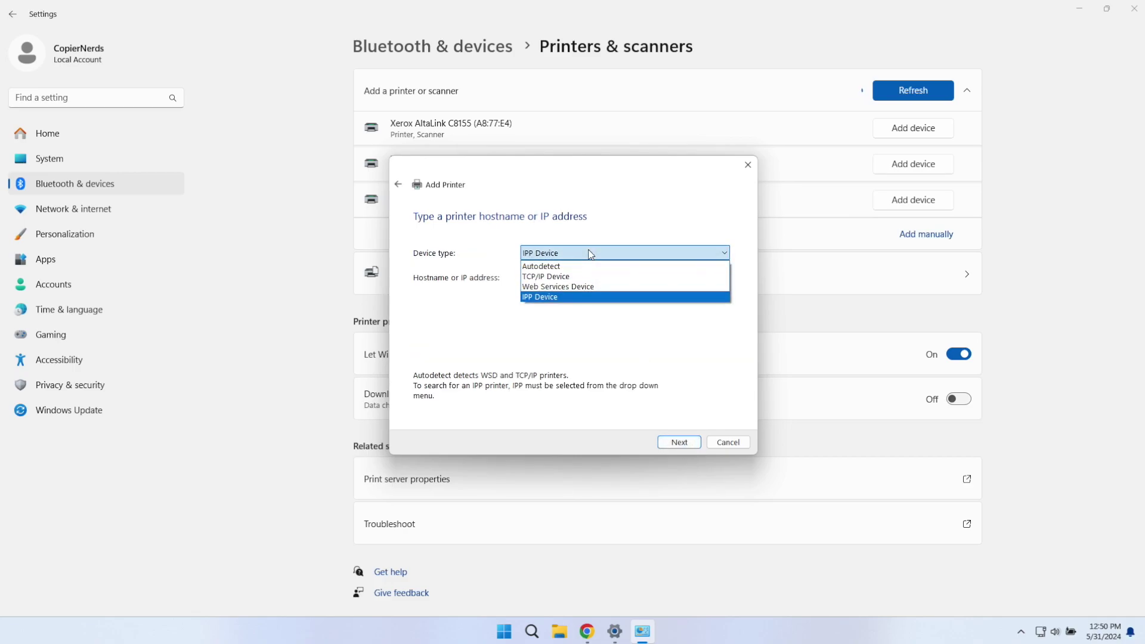
click(565, 275)
click(566, 276)
text(10.0.1.81)
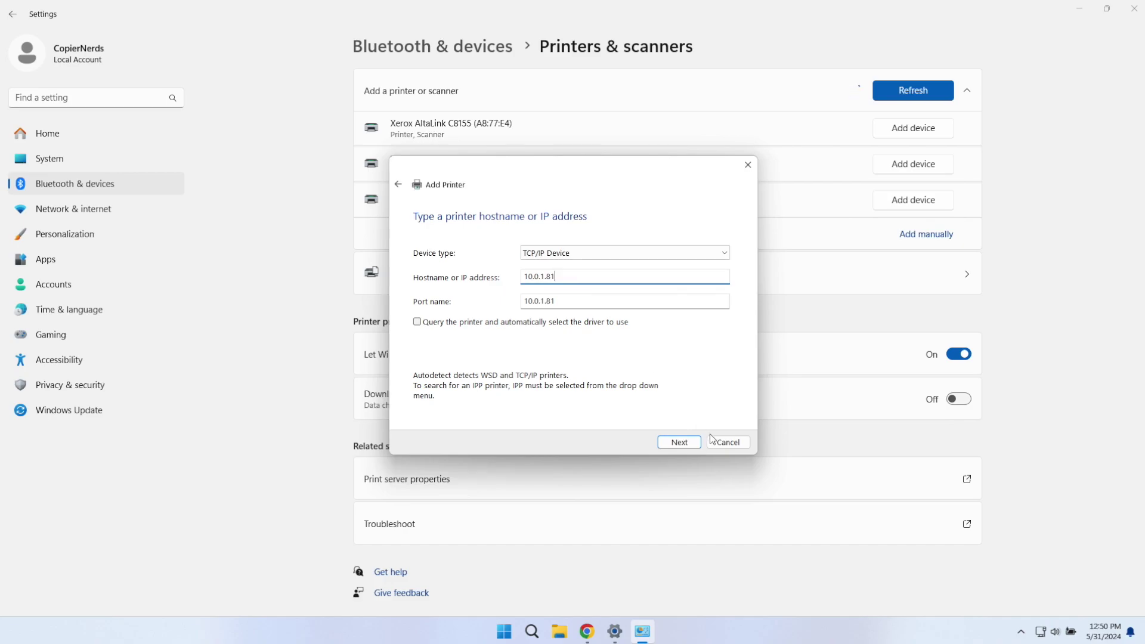
click(687, 445)
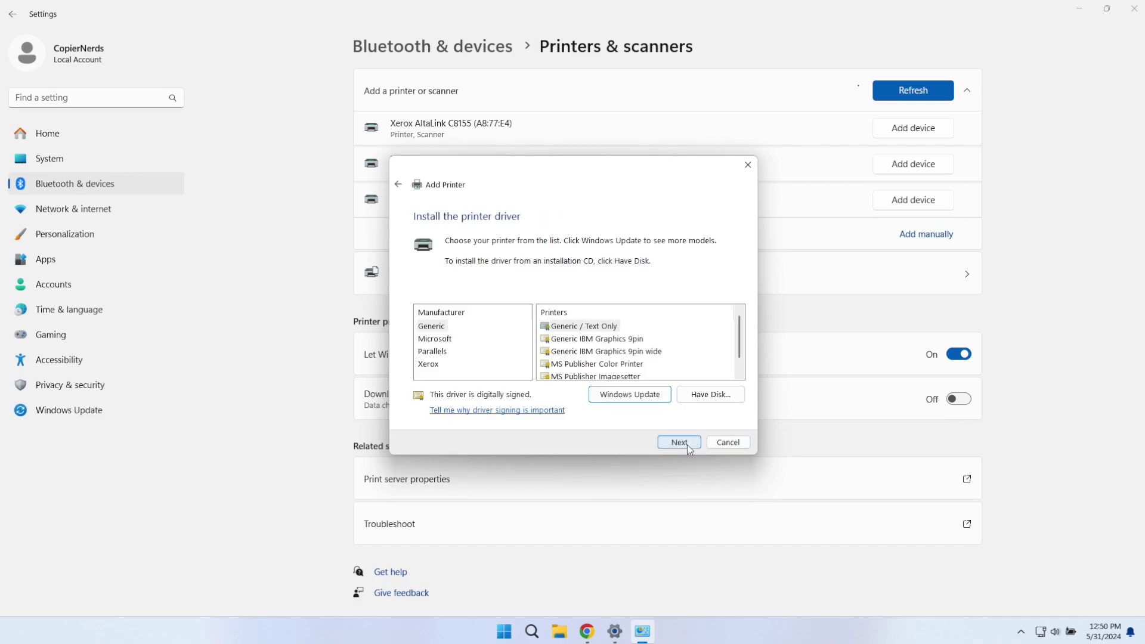
Load the printer driver from disk, using the INF file in the extracted UNIV_5.979.3.0_PS_x64 folder in Downloads.
click(703, 396)
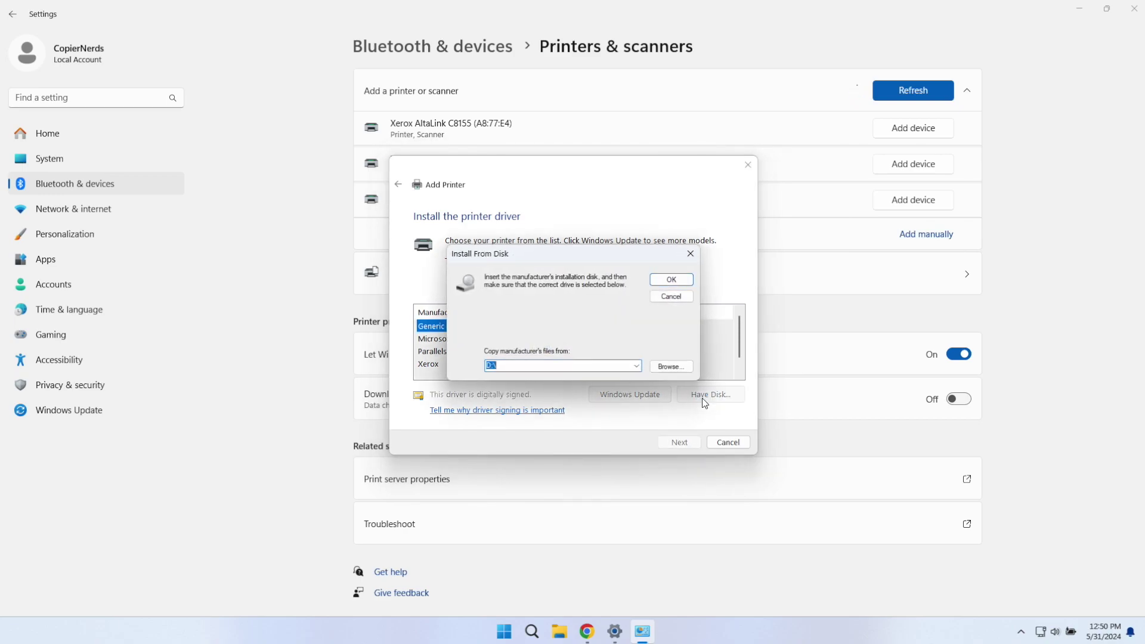
click(667, 367)
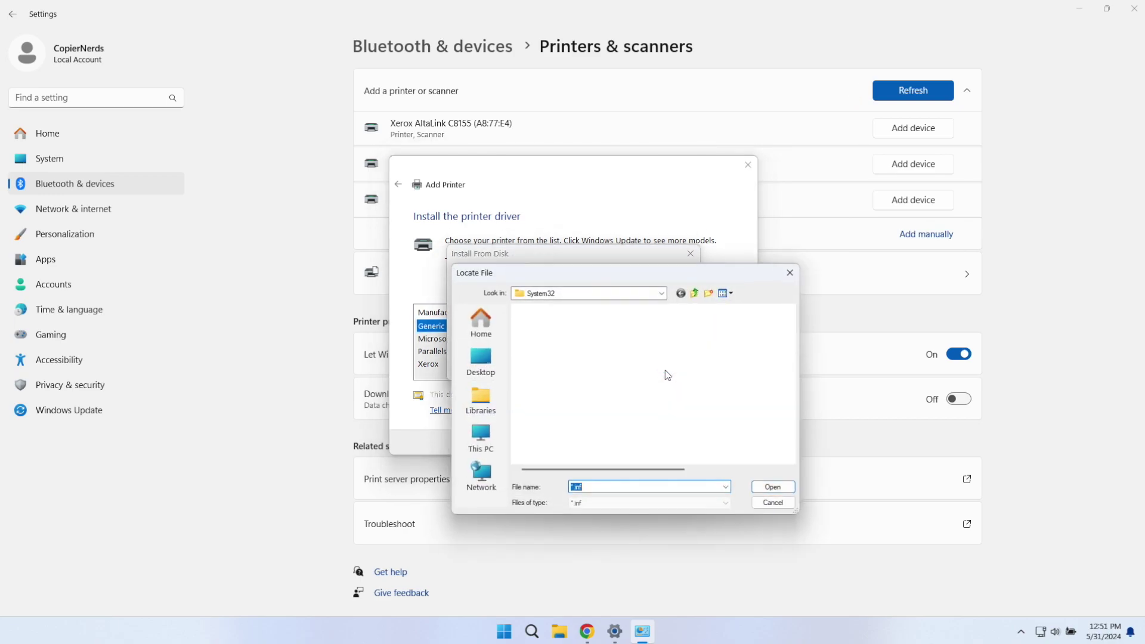
click(666, 295)
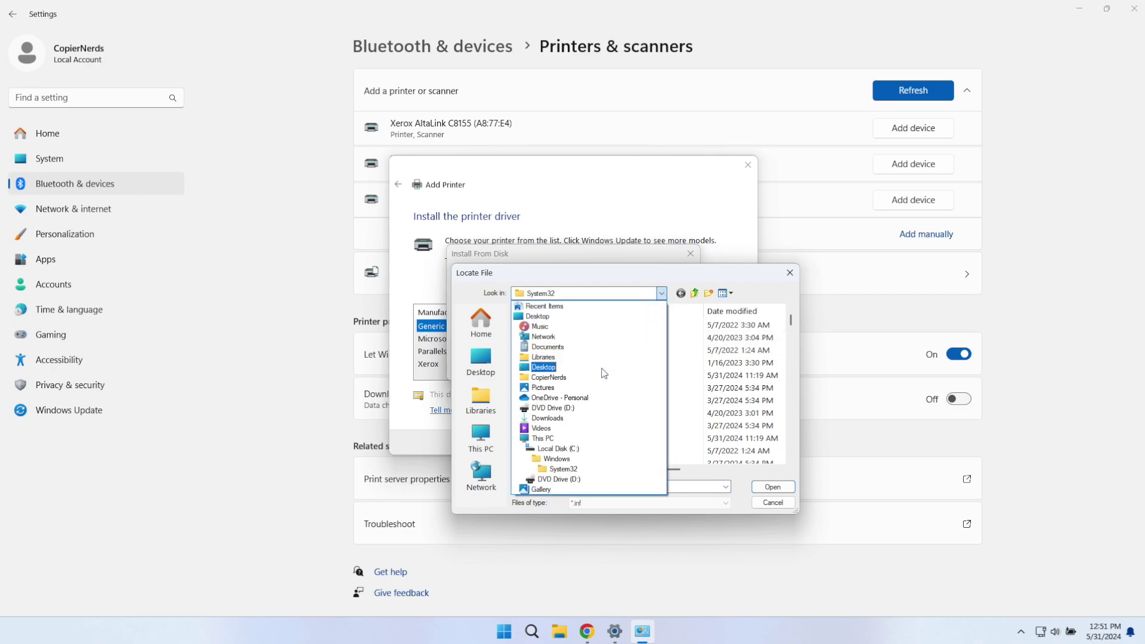
click(552, 418)
double_click(551, 342)
click(553, 345)
double_click(552, 341)
double_click(552, 341)
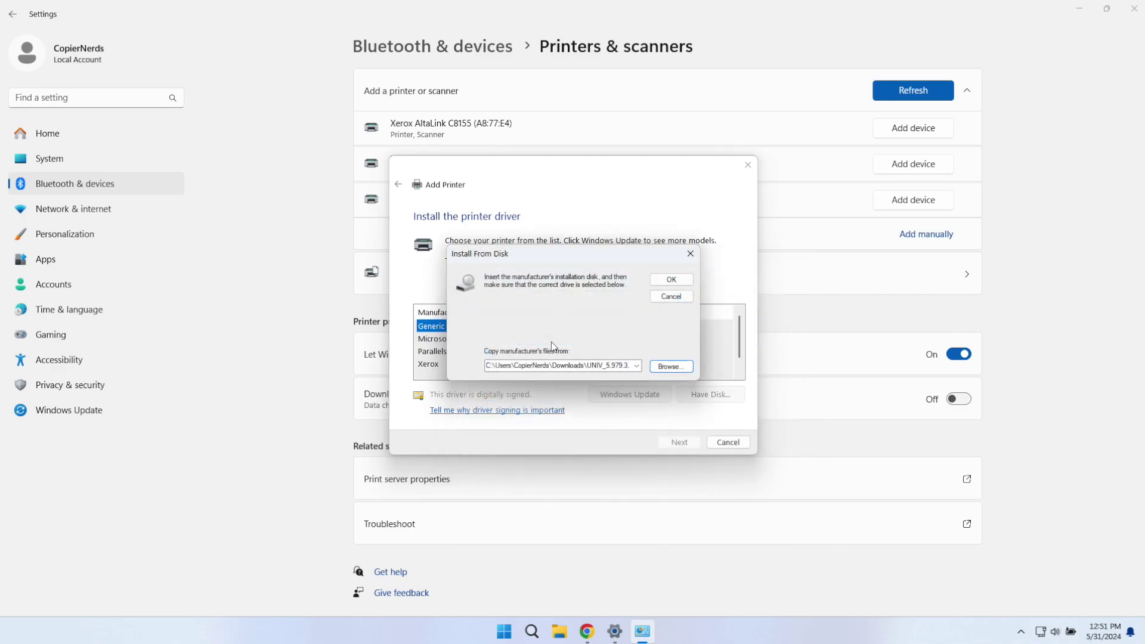
click(667, 281)
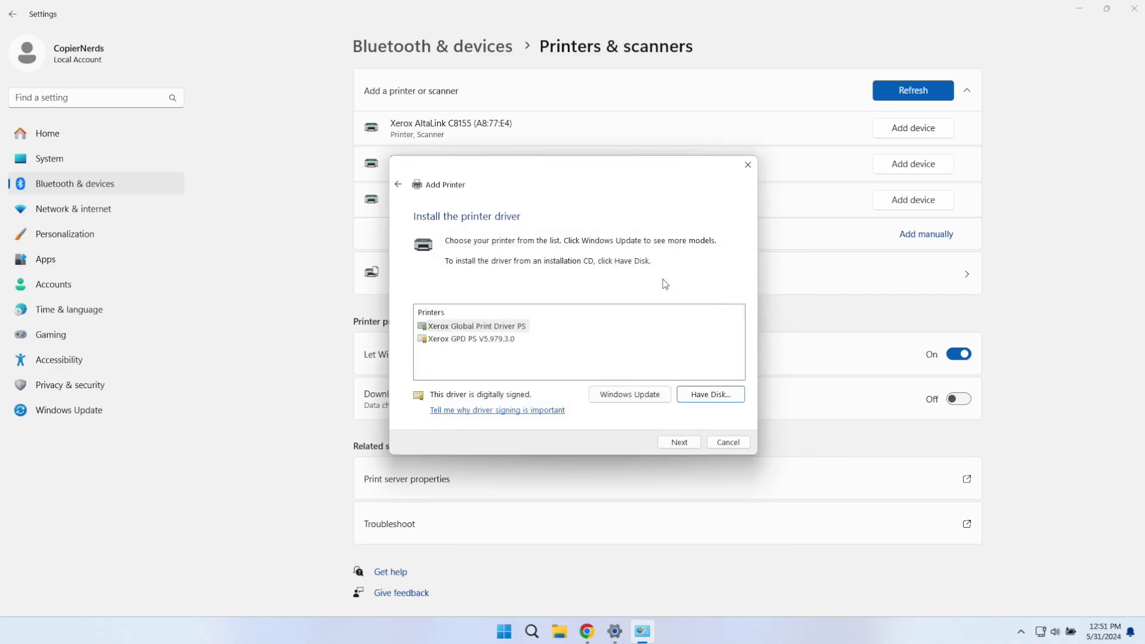
Install the Xerox Global Print Driver PS with the printer name Xerox C8155 PS V3, without sharing, and finish adding the printer.
click(517, 330)
click(681, 445)
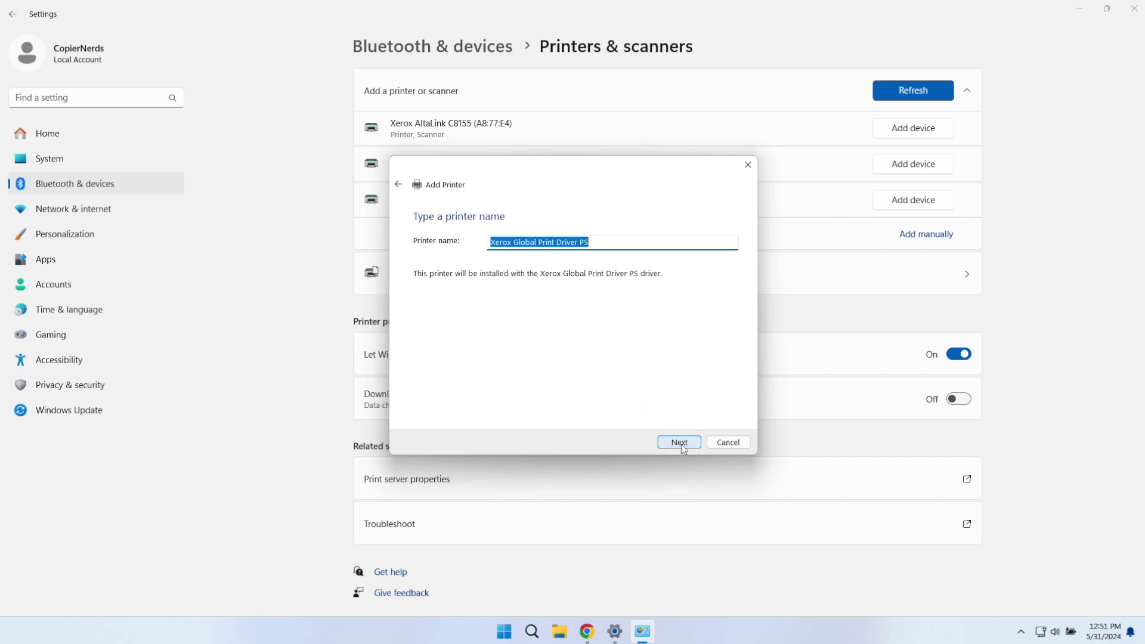
text(Xerox C8155 PS V3)
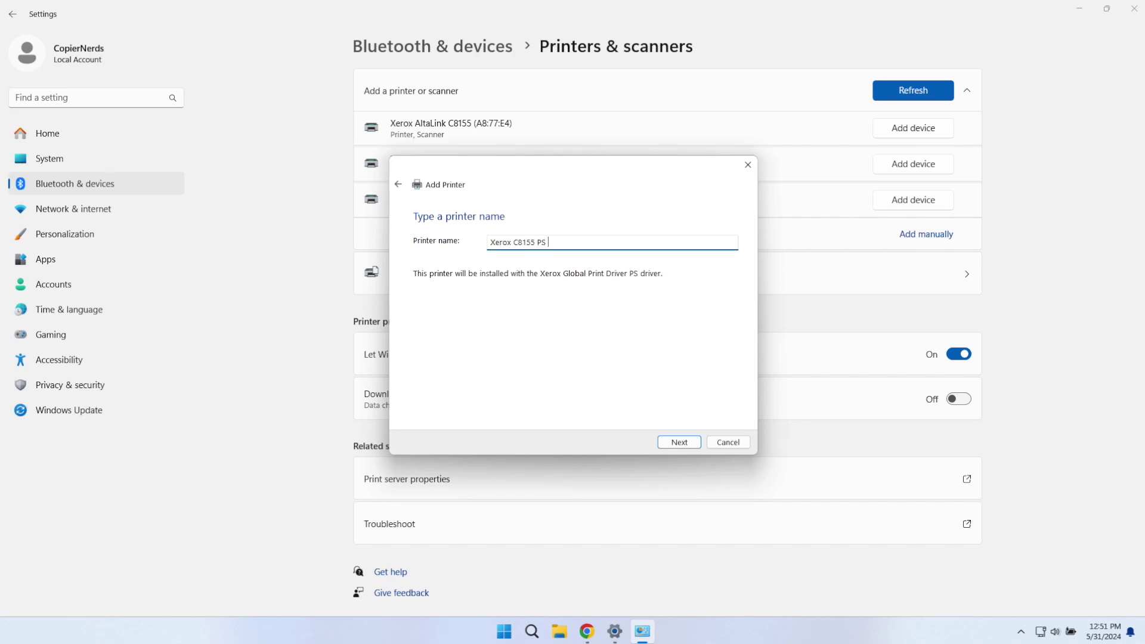
click(689, 442)
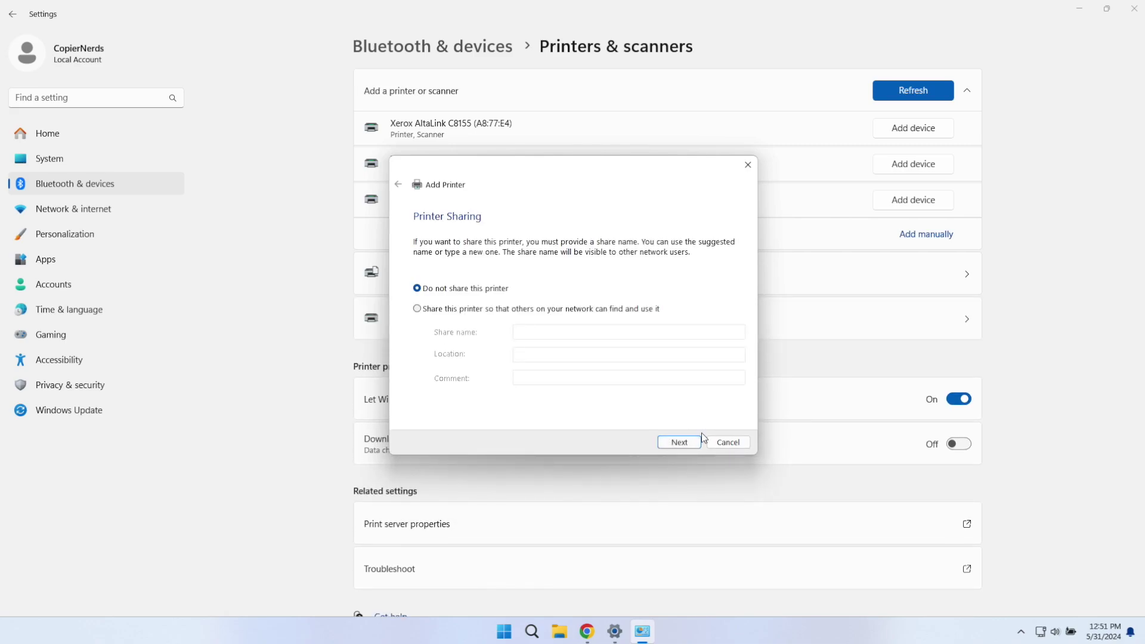
click(686, 442)
click(690, 442)
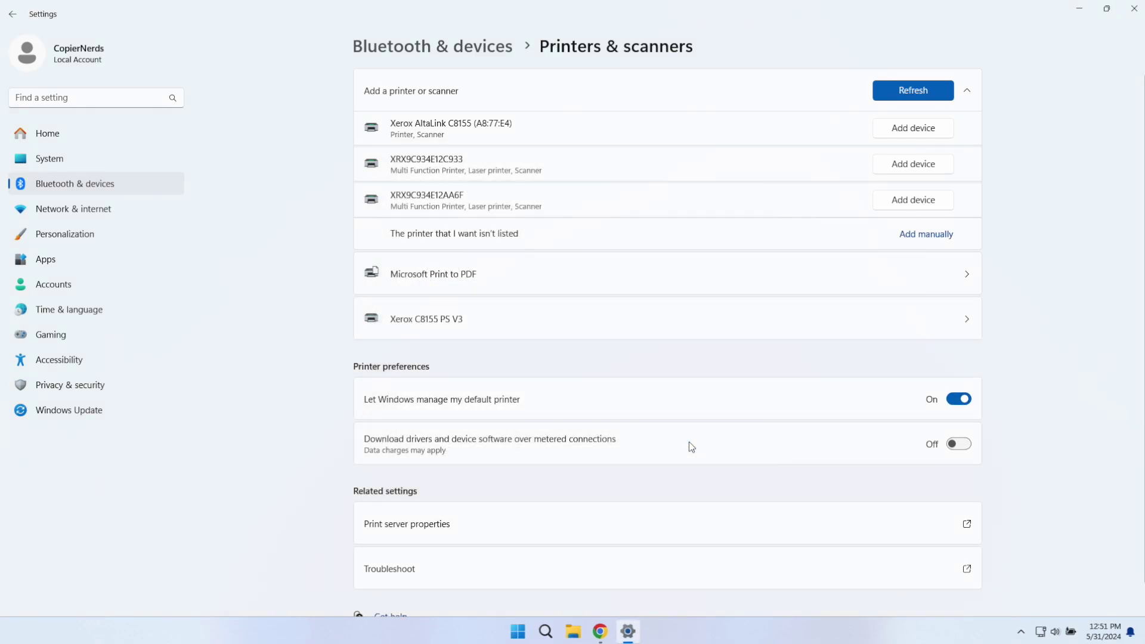
In the printing defaults of the Xerox C8155 PS V3, set 2-Sided Printing to 1-Sided Print and apply it.
click(616, 318)
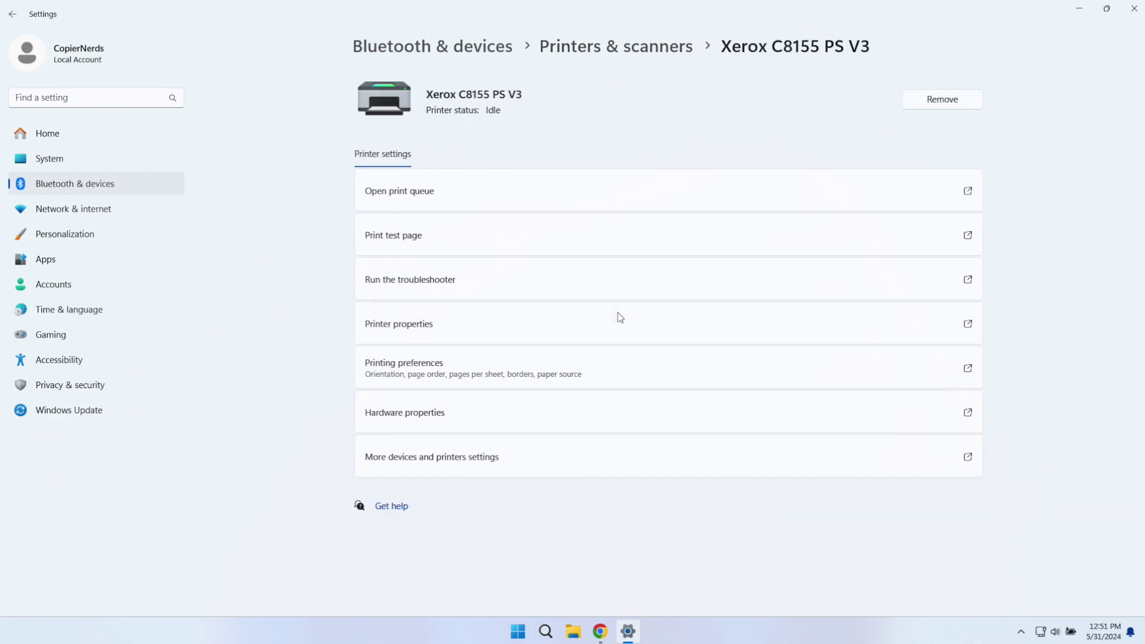
click(408, 323)
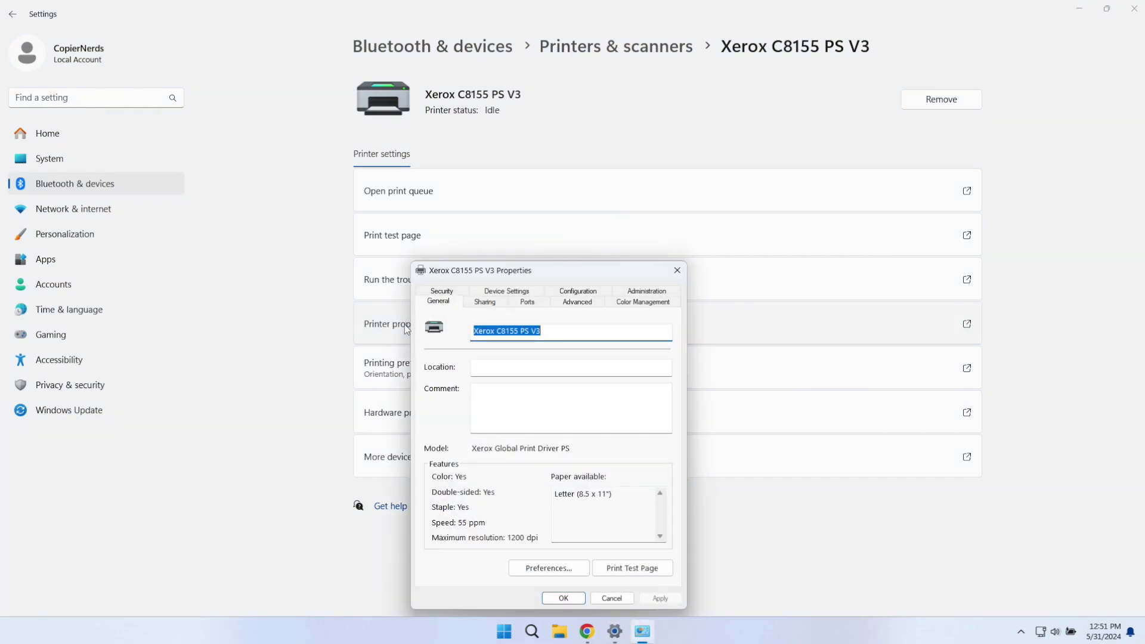
click(567, 302)
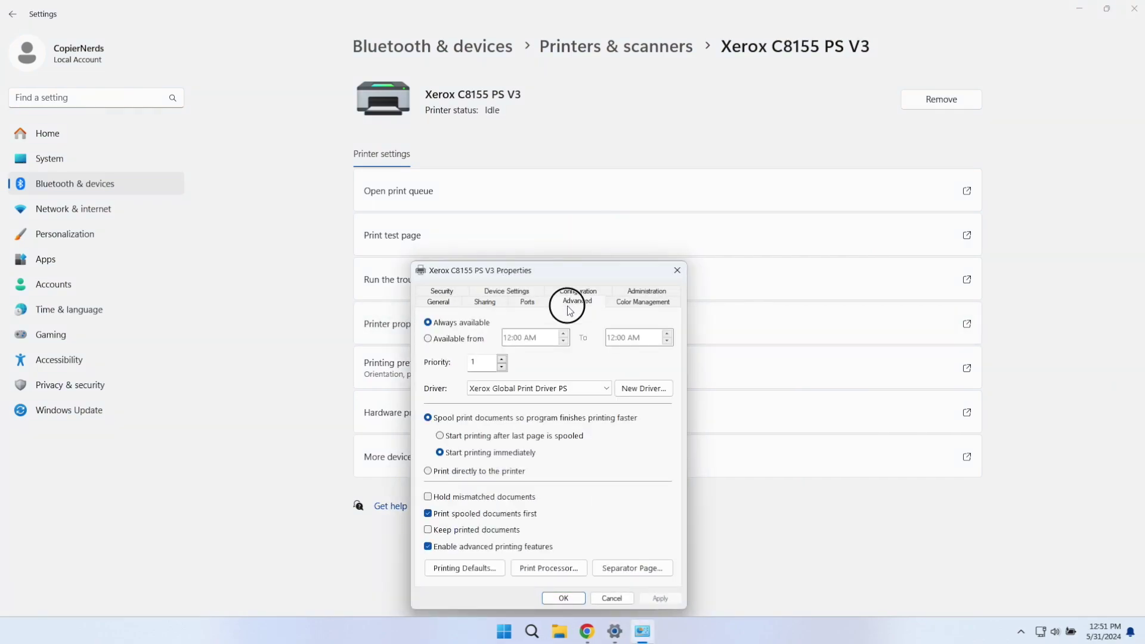
click(470, 570)
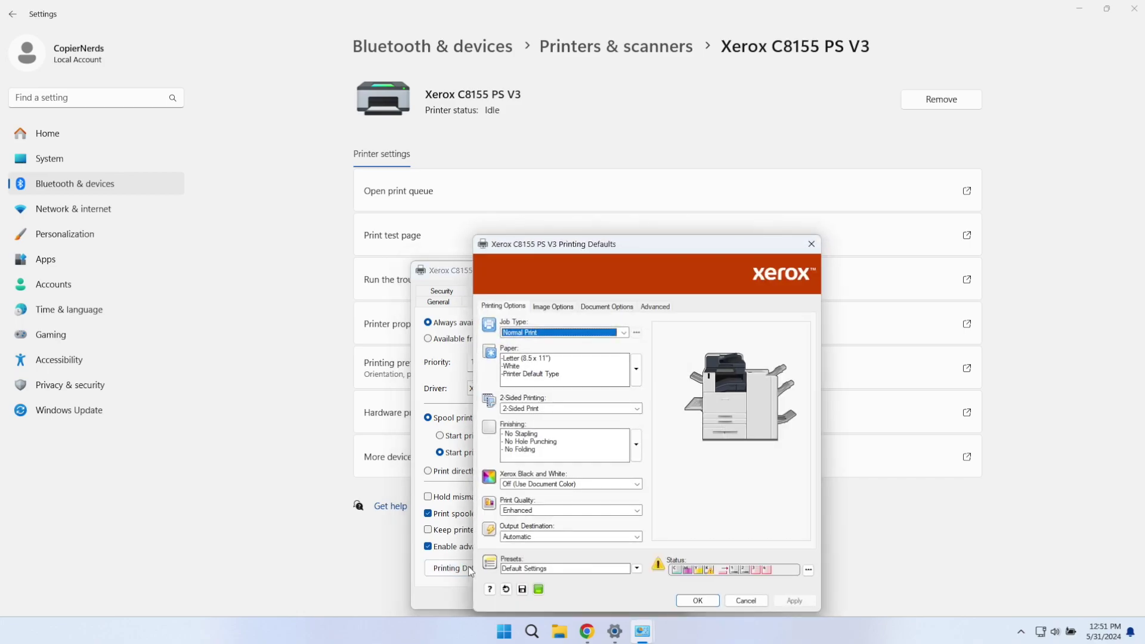
click(636, 409)
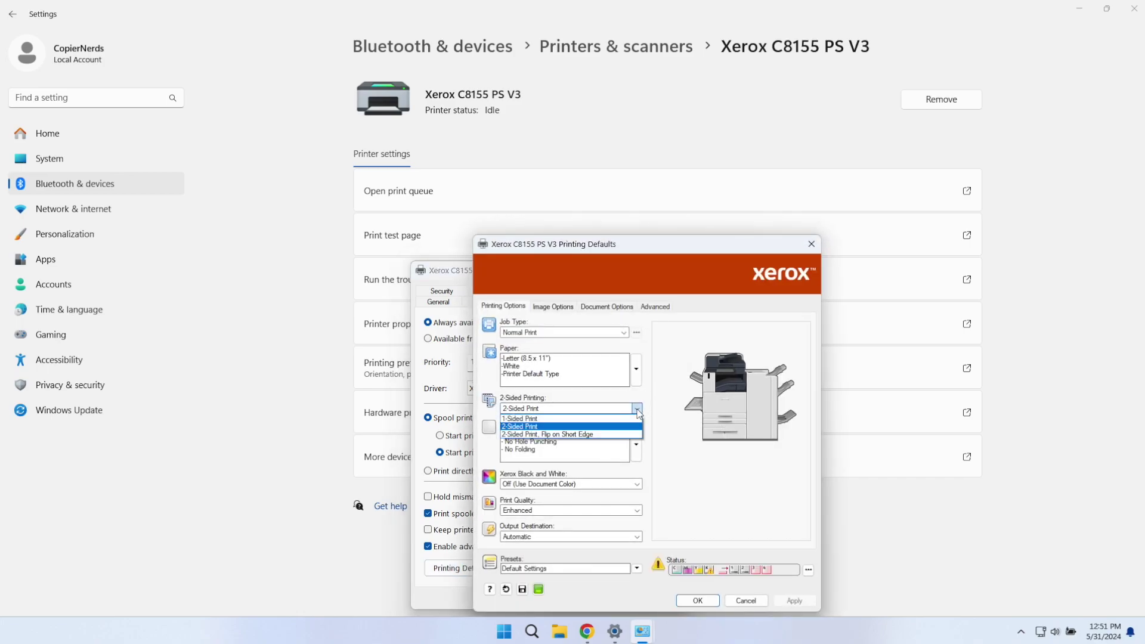
click(614, 419)
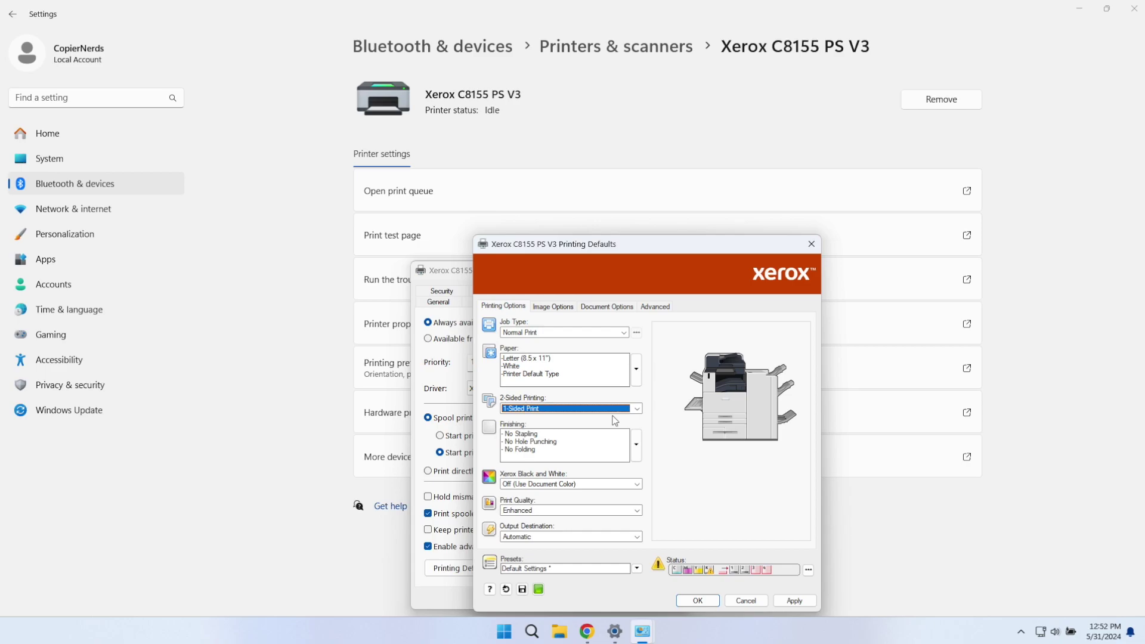
click(807, 601)
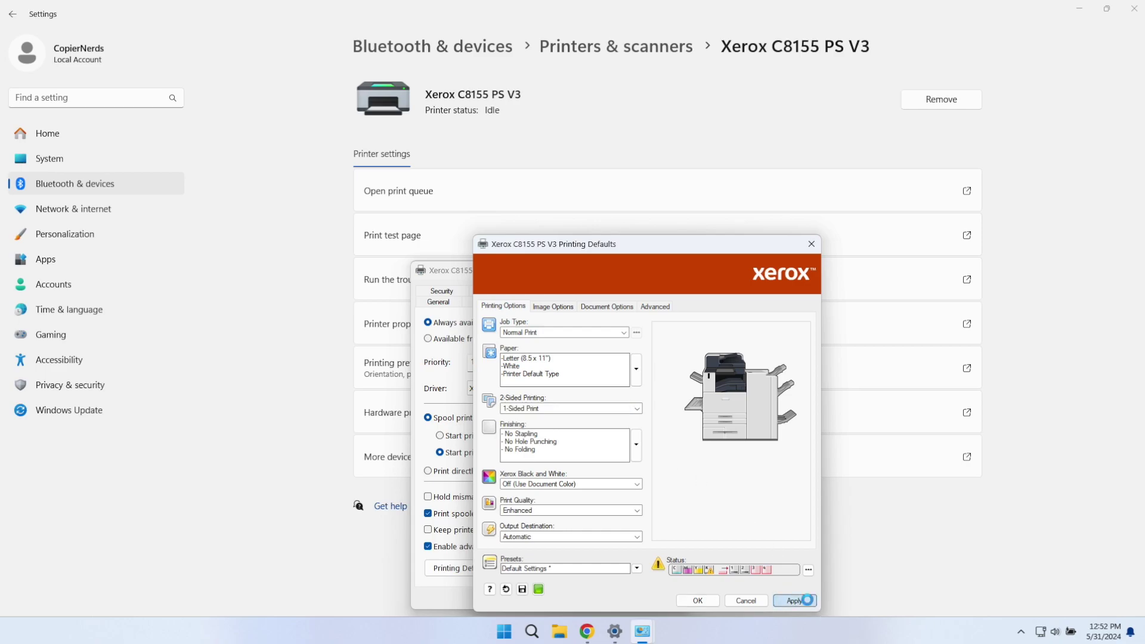
Enable Xerox Black and White in the image options of the printing defaults and apply the change.
click(552, 308)
click(499, 347)
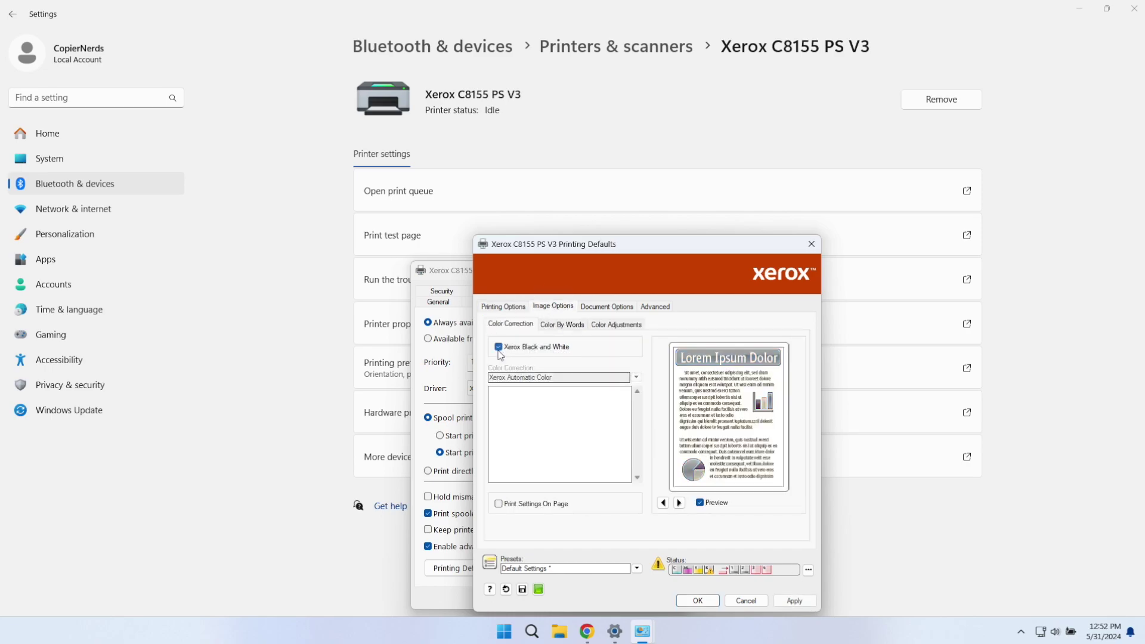
click(499, 352)
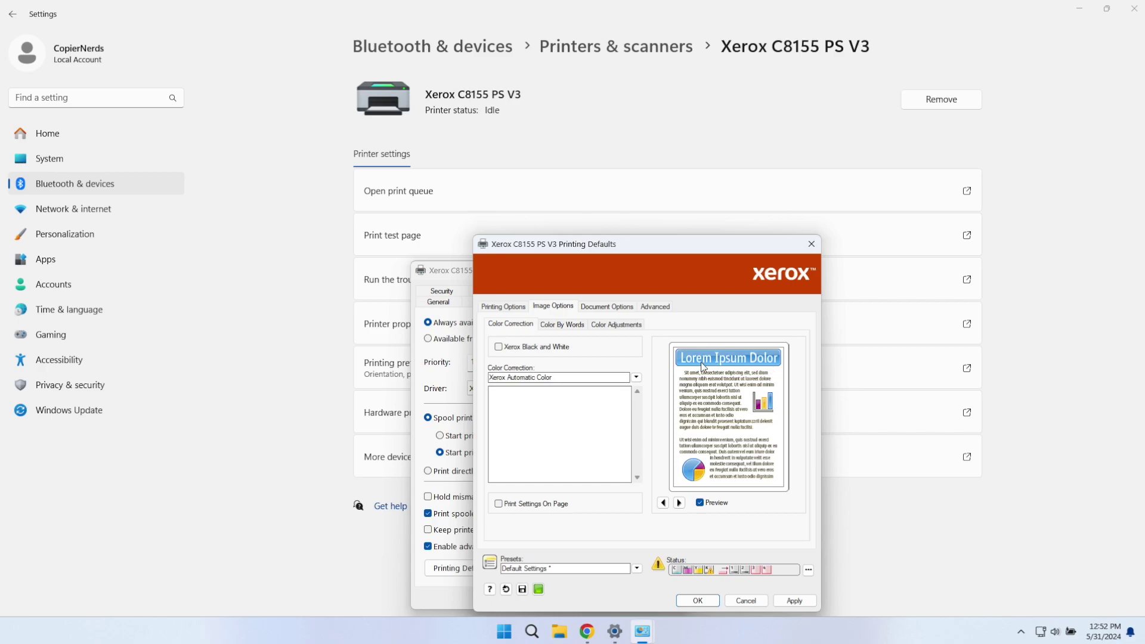
click(533, 349)
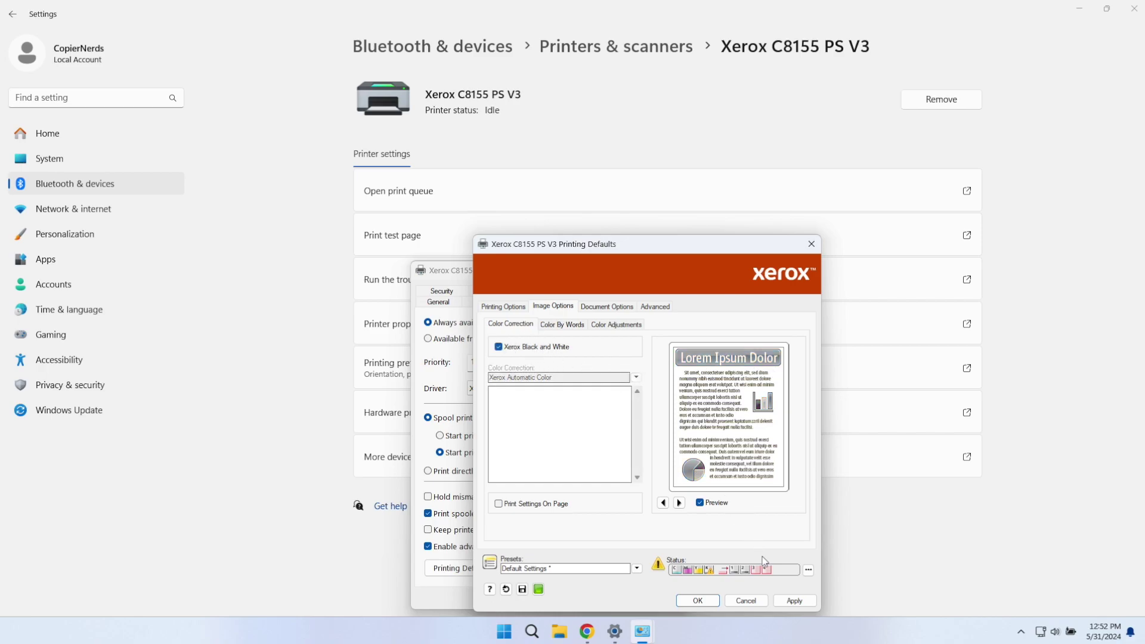
click(794, 601)
Set Job ID to Disable Job ID in the advanced printing defaults, apply it, and close the printer properties and Settings.
click(655, 306)
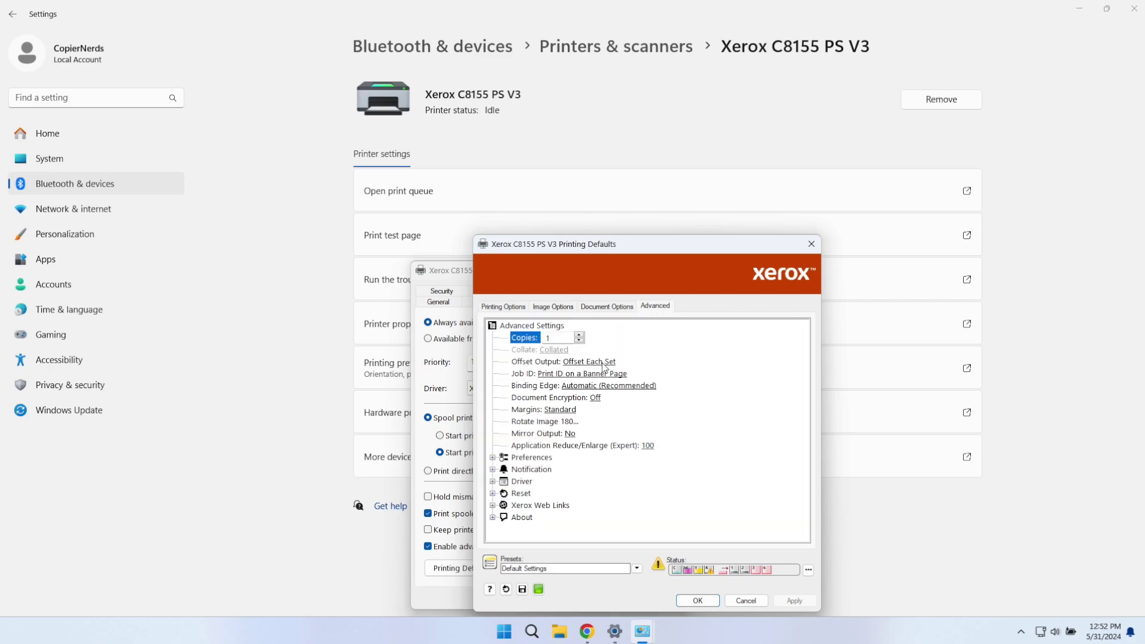
click(597, 374)
click(586, 375)
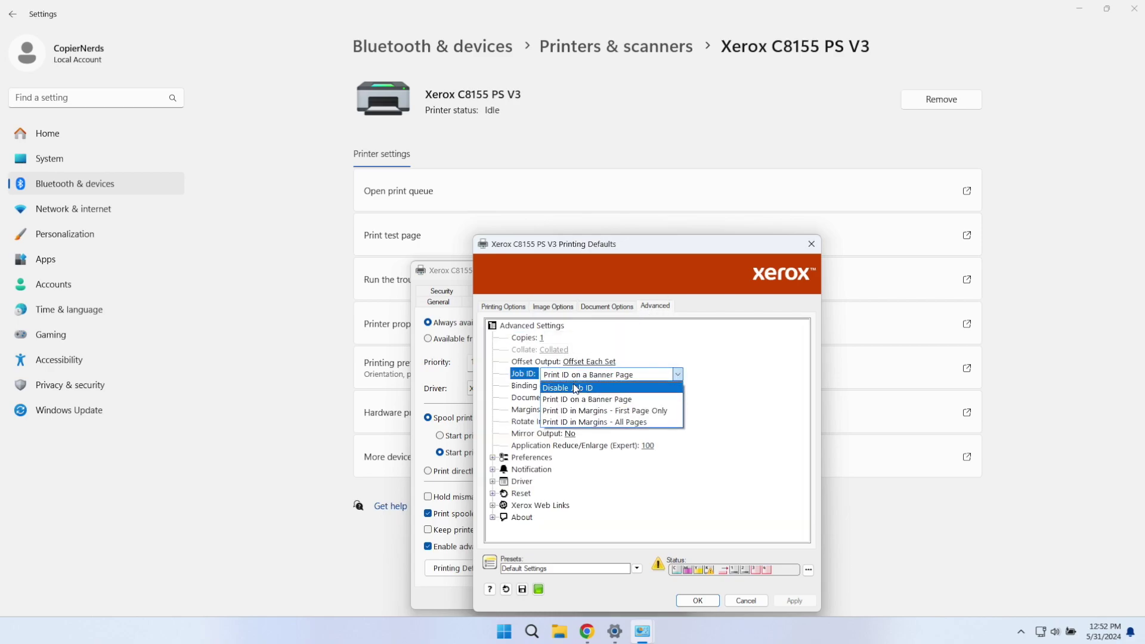
click(570, 389)
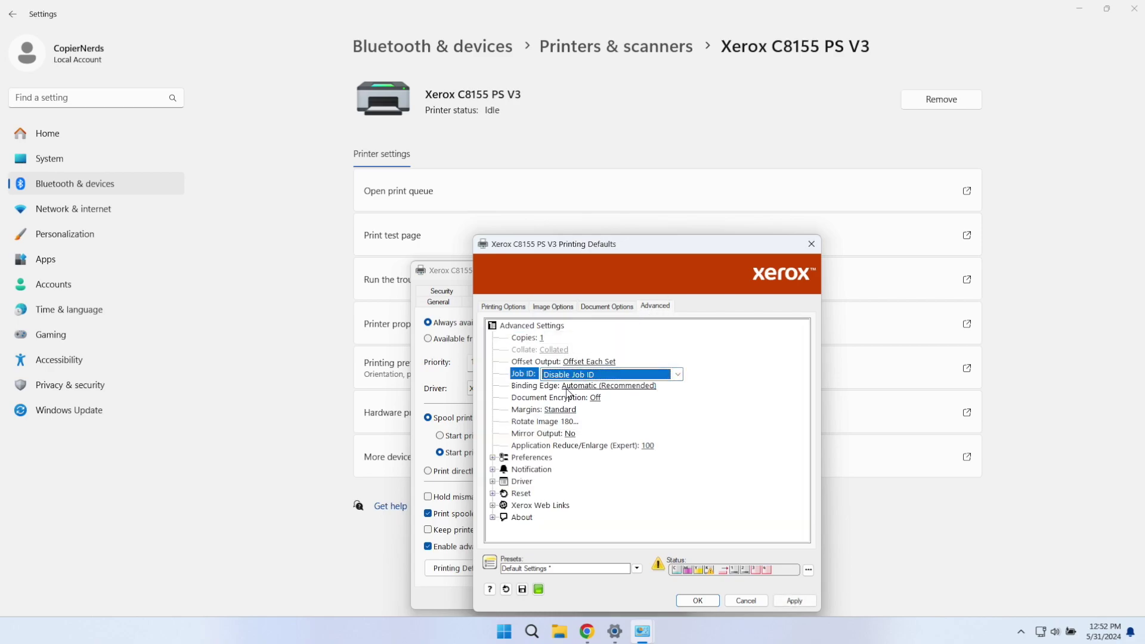
click(792, 601)
click(699, 600)
click(579, 597)
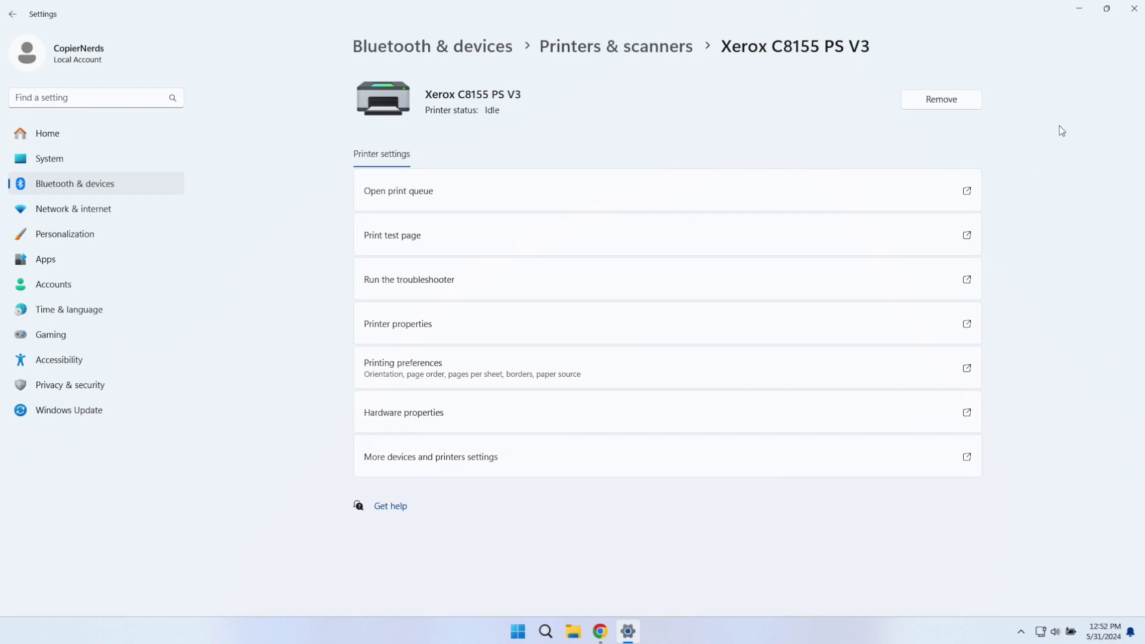
click(1132, 12)
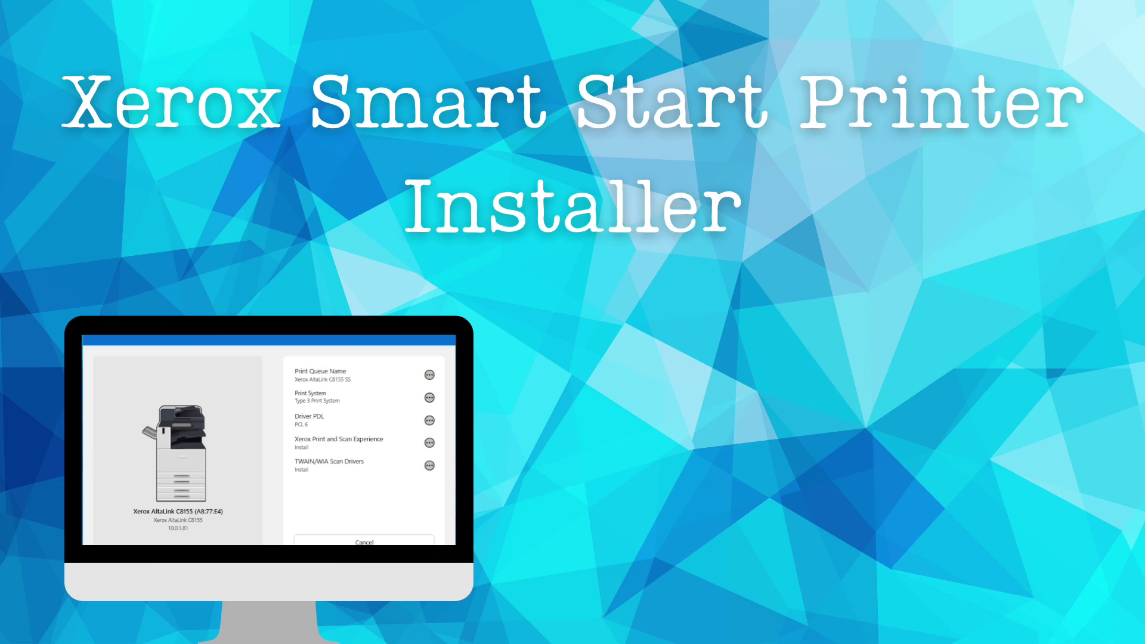
Search the web for xerox smart start, open Xerox's Smart Start Printer Installer page, decline the cookies, and download the installer.
text(xerox smart)
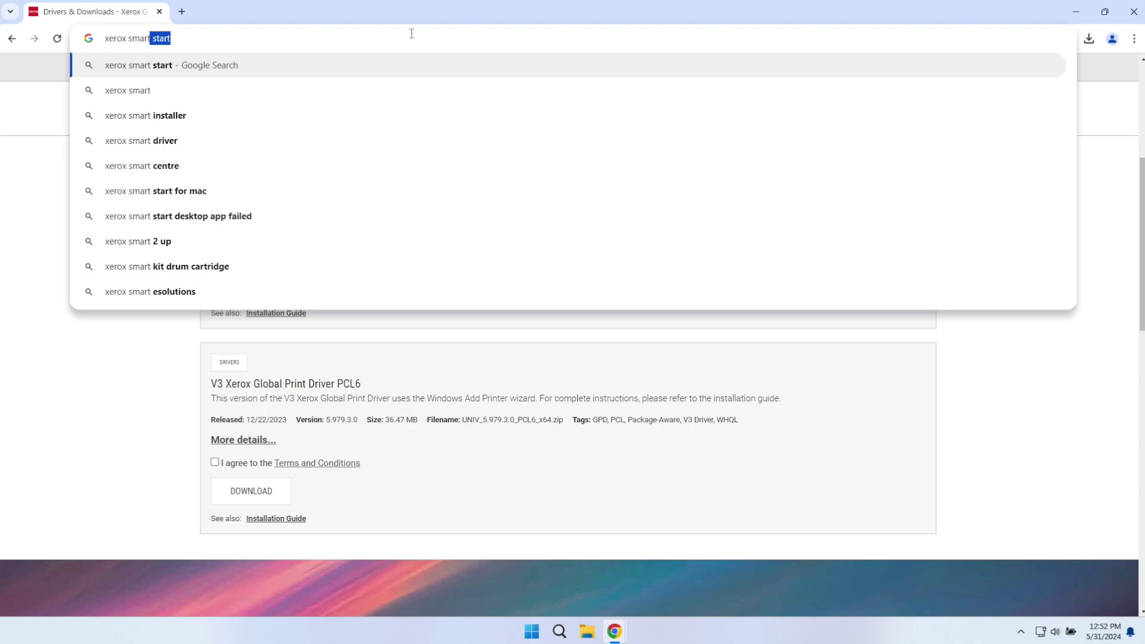
key(Return)
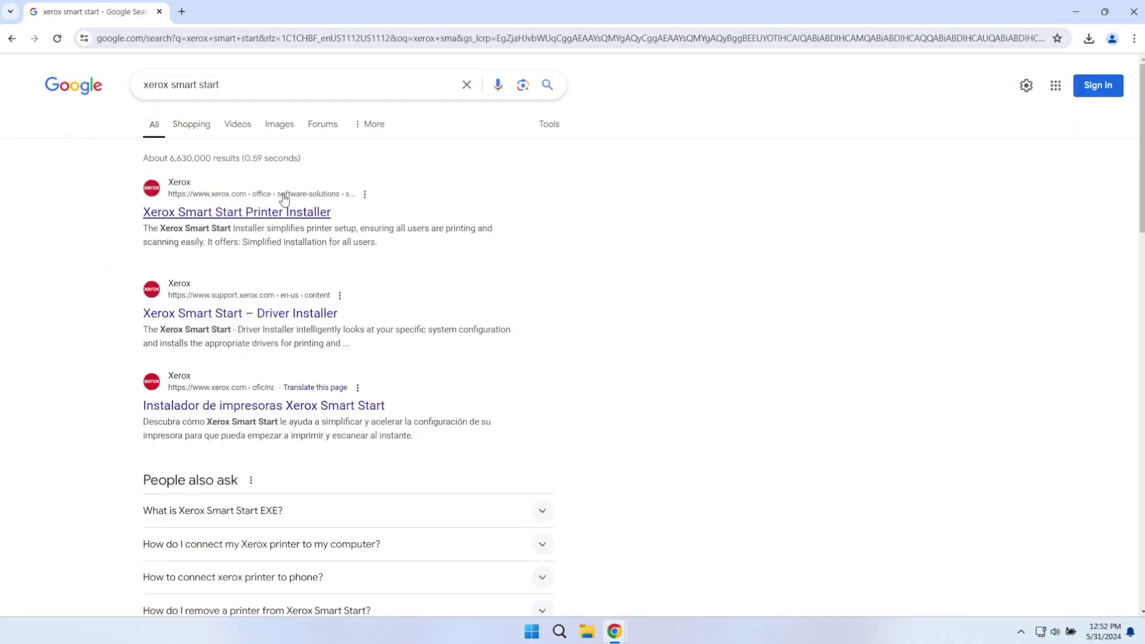
click(274, 215)
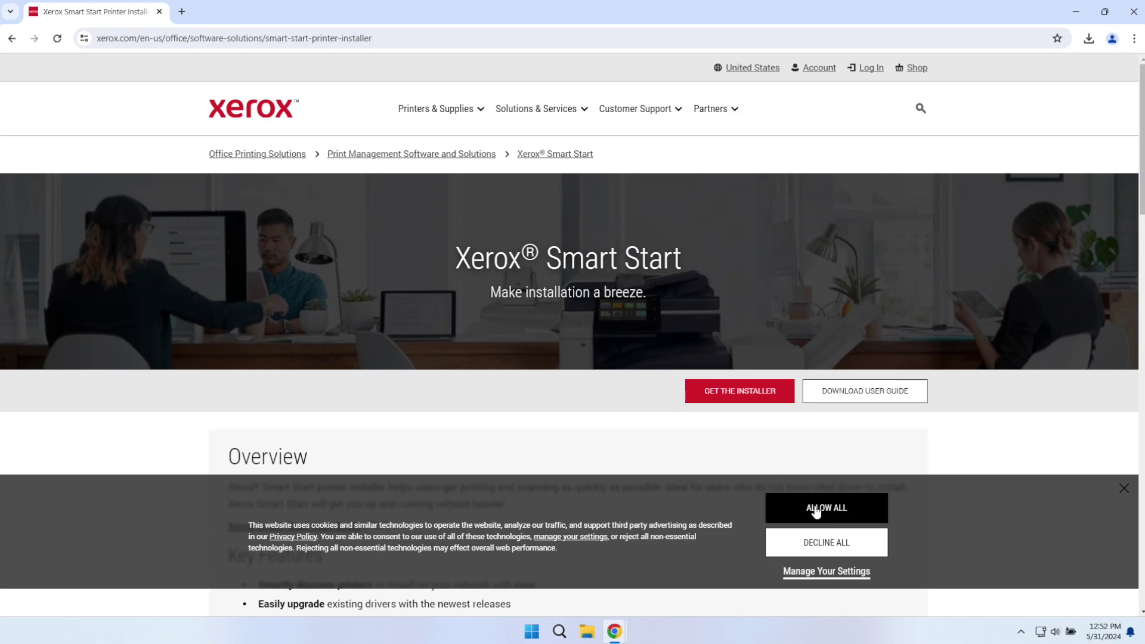
click(812, 543)
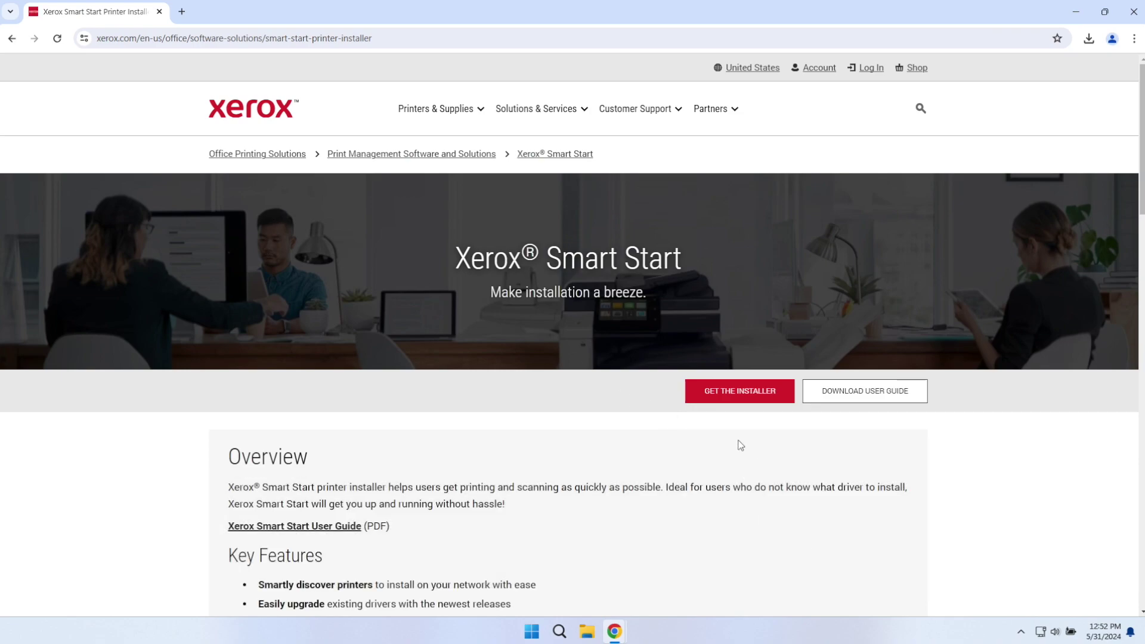
click(737, 397)
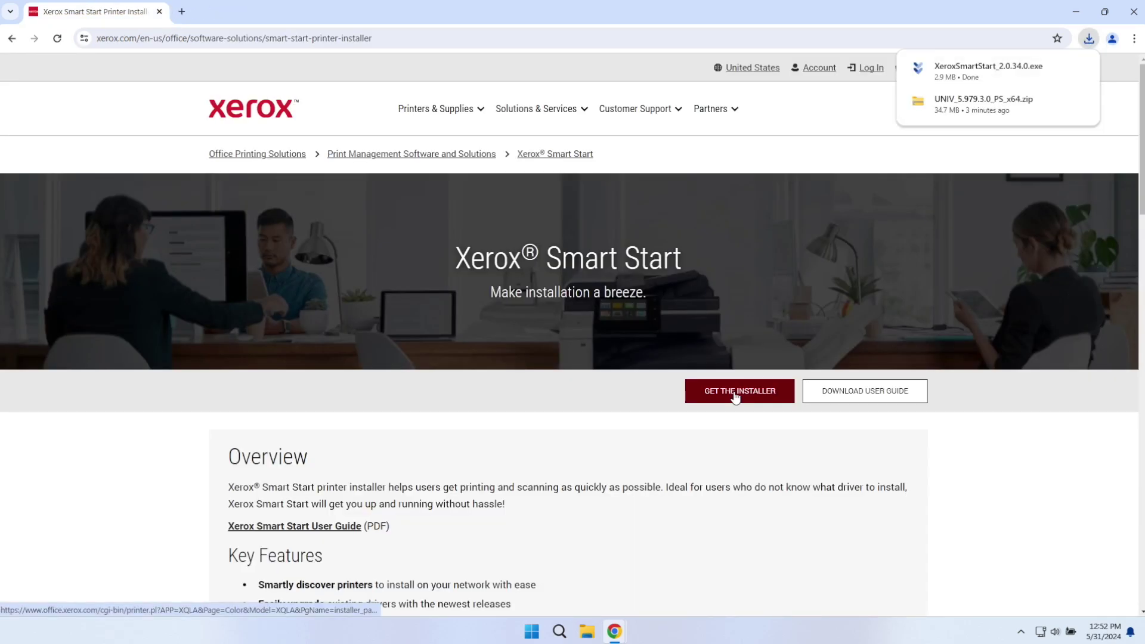
Run XeroxSmartStart_2.0.34.0 from Downloads with permission to make changes, clear the other windows away, and accept the license agreement.
click(1056, 68)
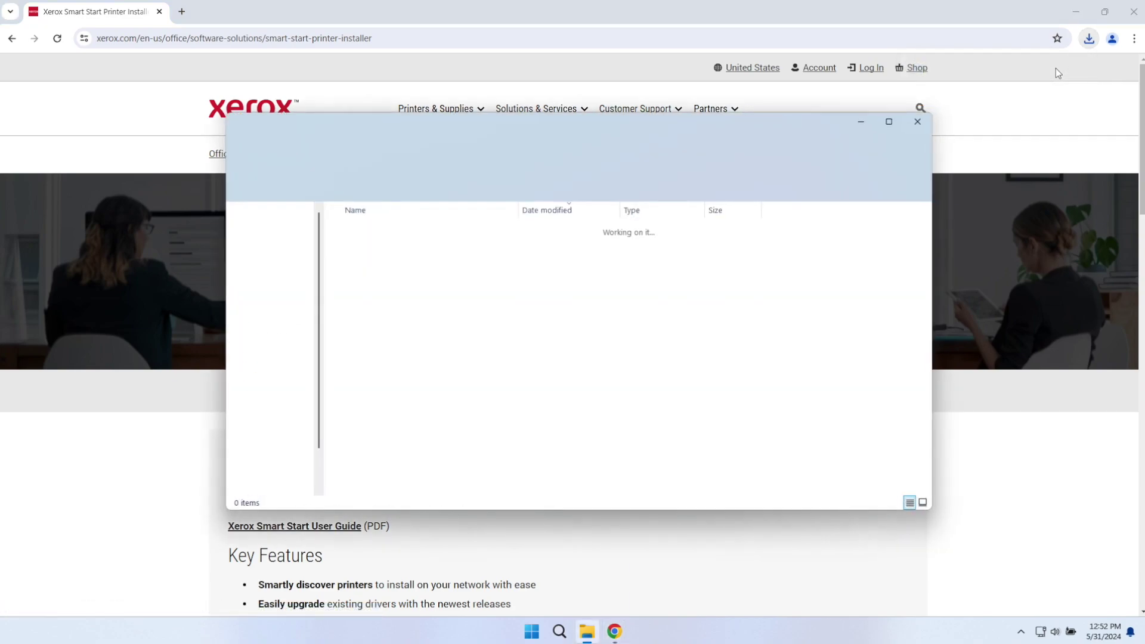
double_click(396, 245)
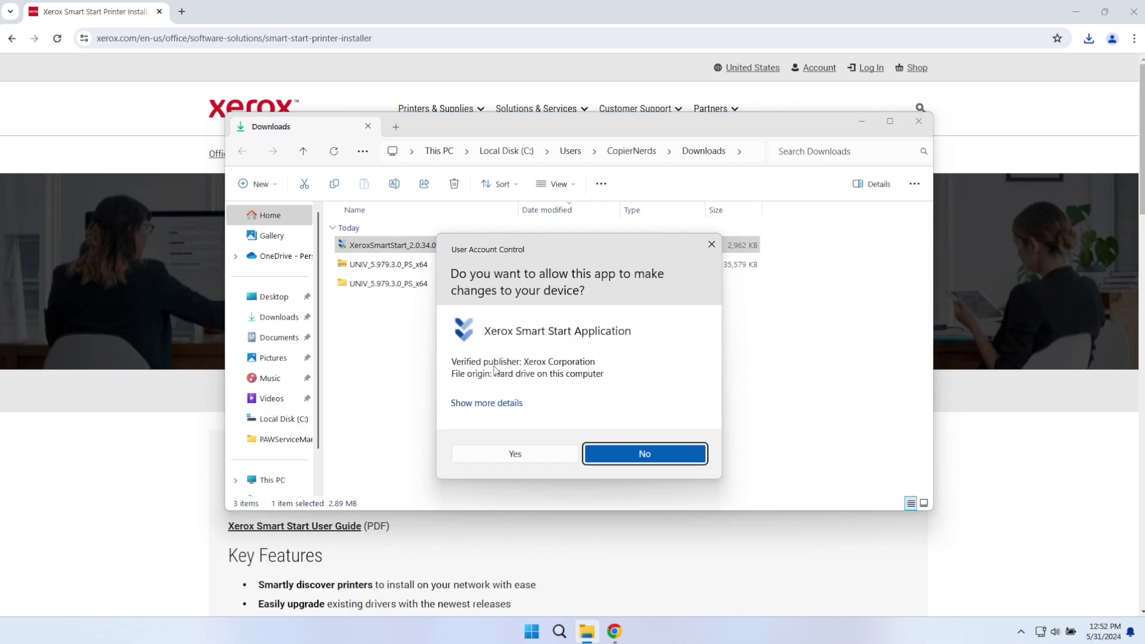
click(501, 451)
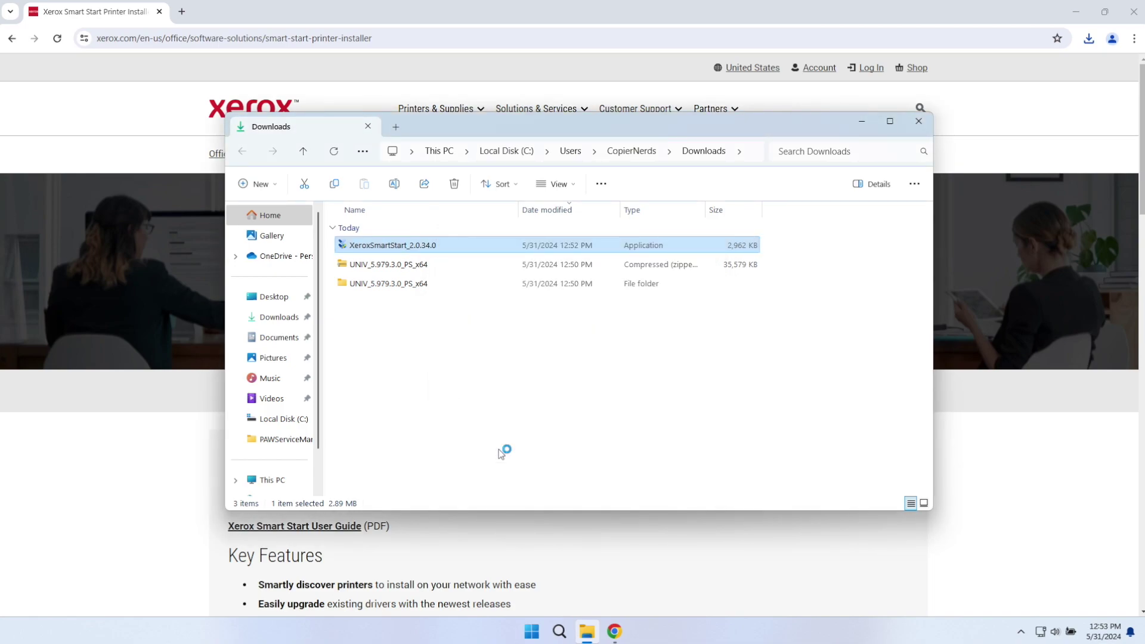
click(1076, 12)
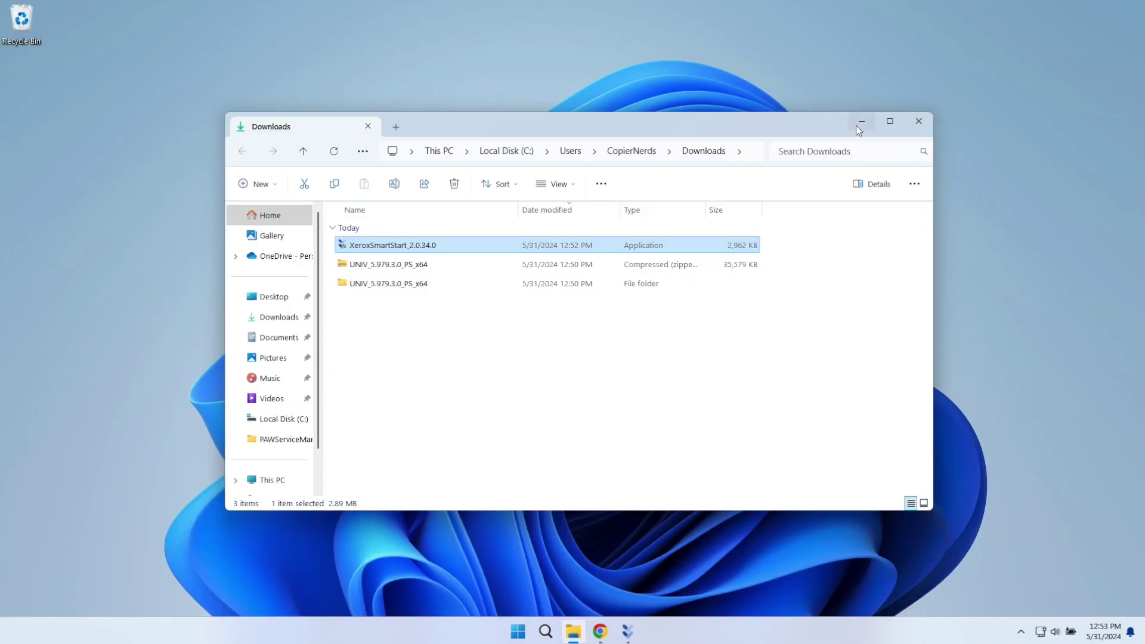
click(861, 122)
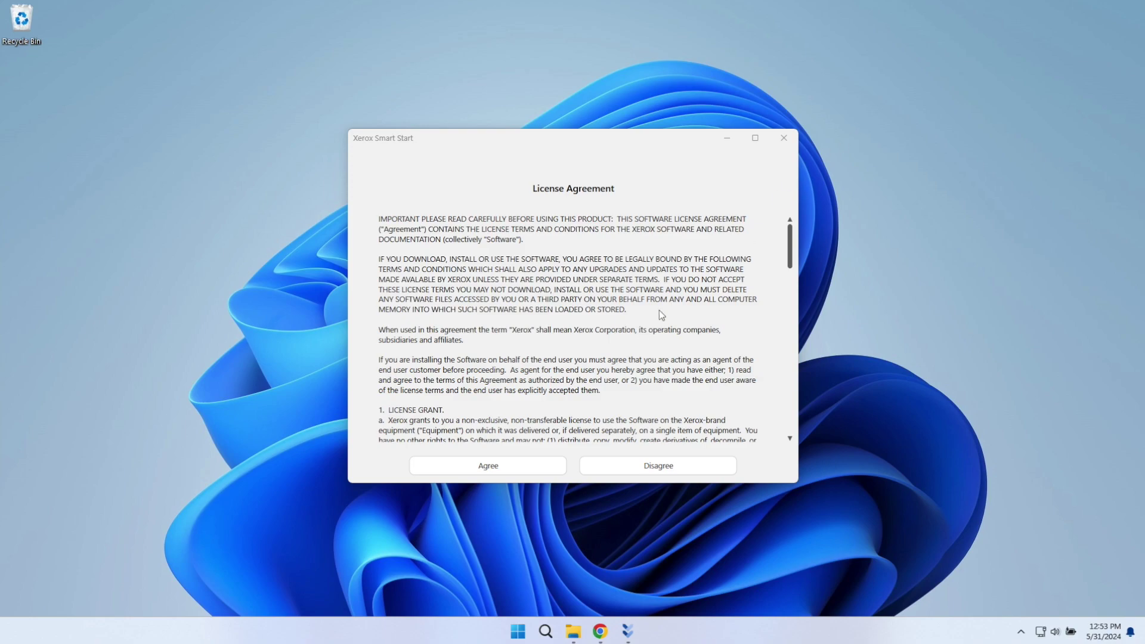
click(519, 467)
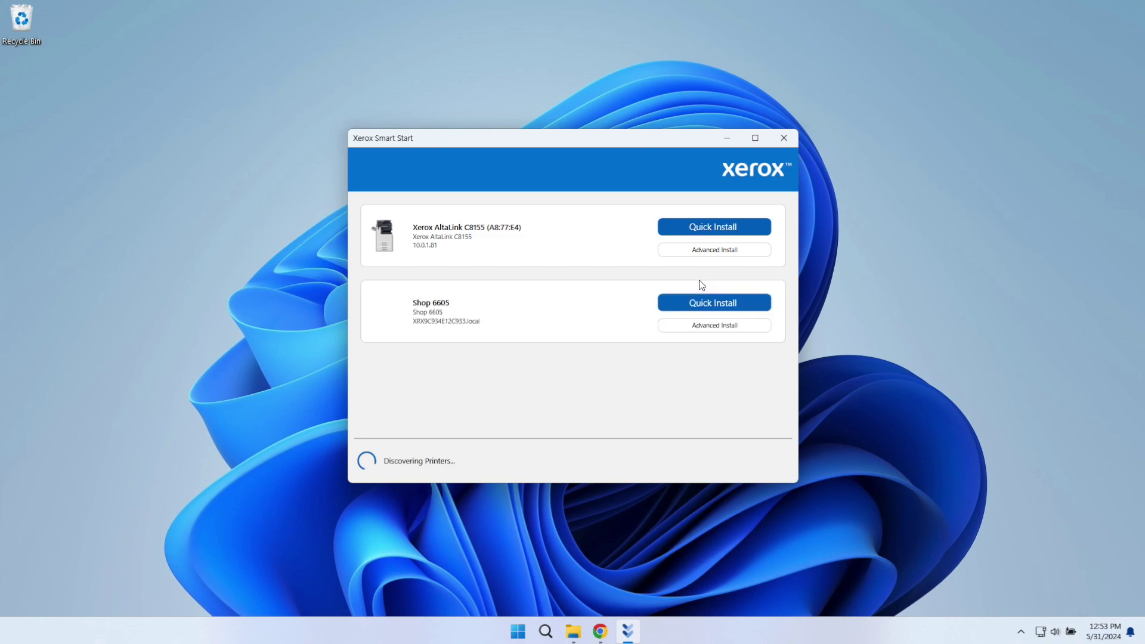
Start an advanced install of the Xerox AltaLink C8155 and save its print queue name as Xerox AltaLink C8155 SS.
click(707, 251)
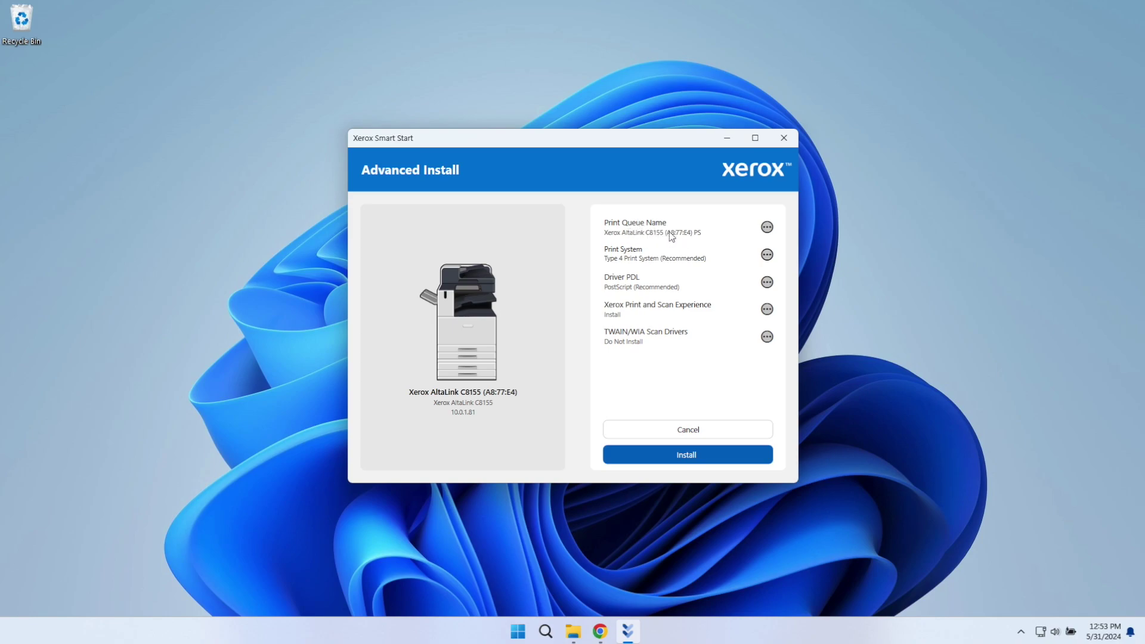
click(767, 227)
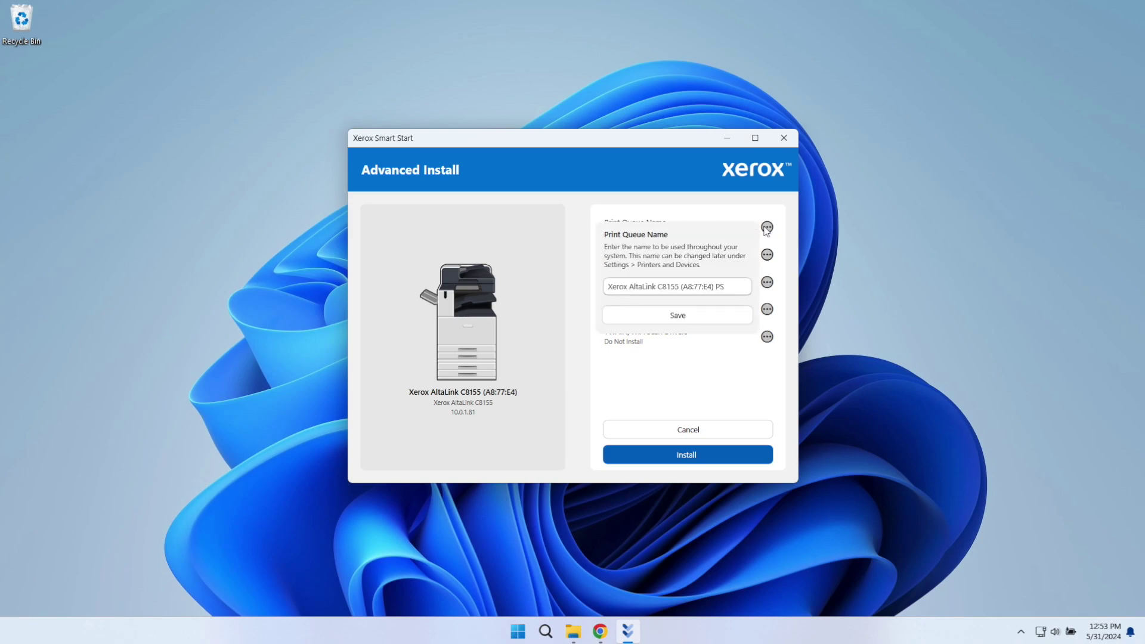
drag(679, 287, 757, 287)
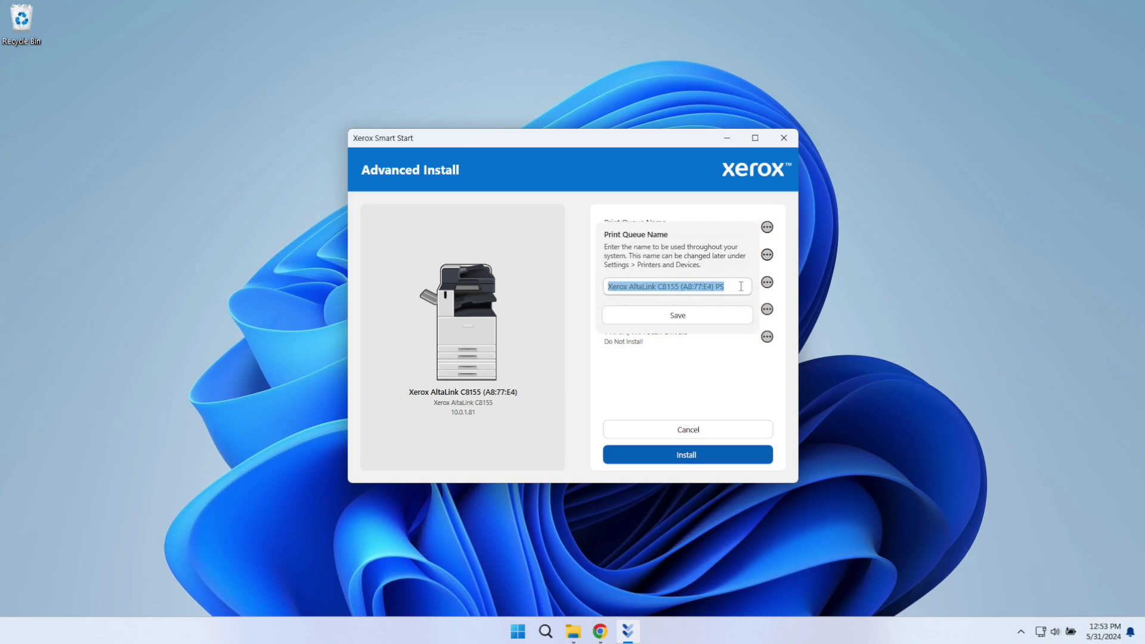
click(740, 286)
drag(680, 287, 739, 286)
text(SS)
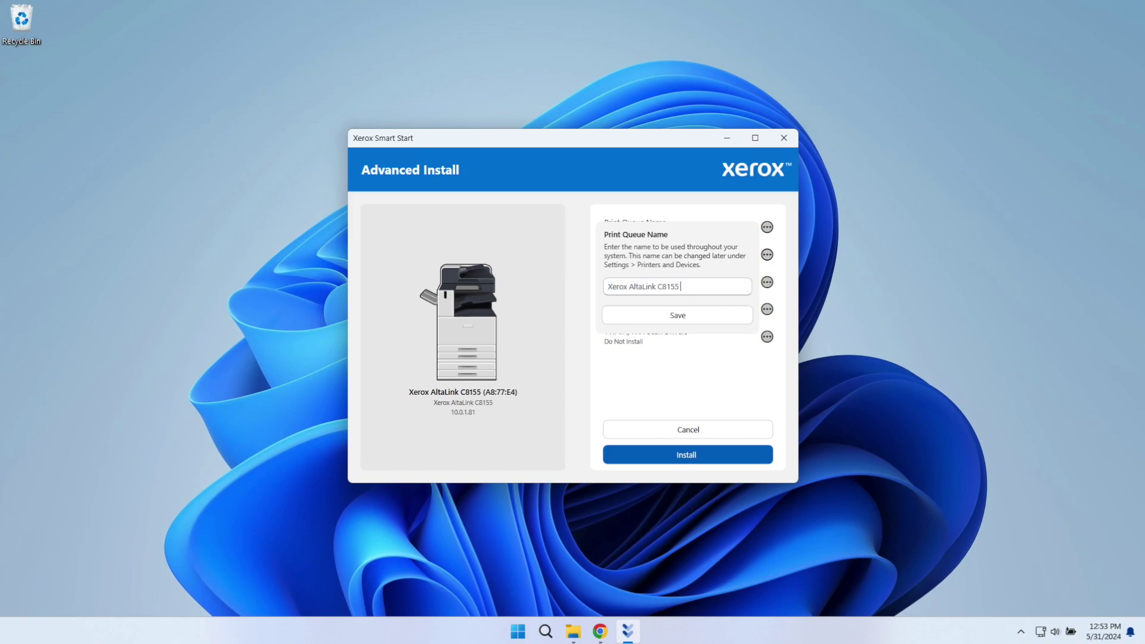
click(707, 315)
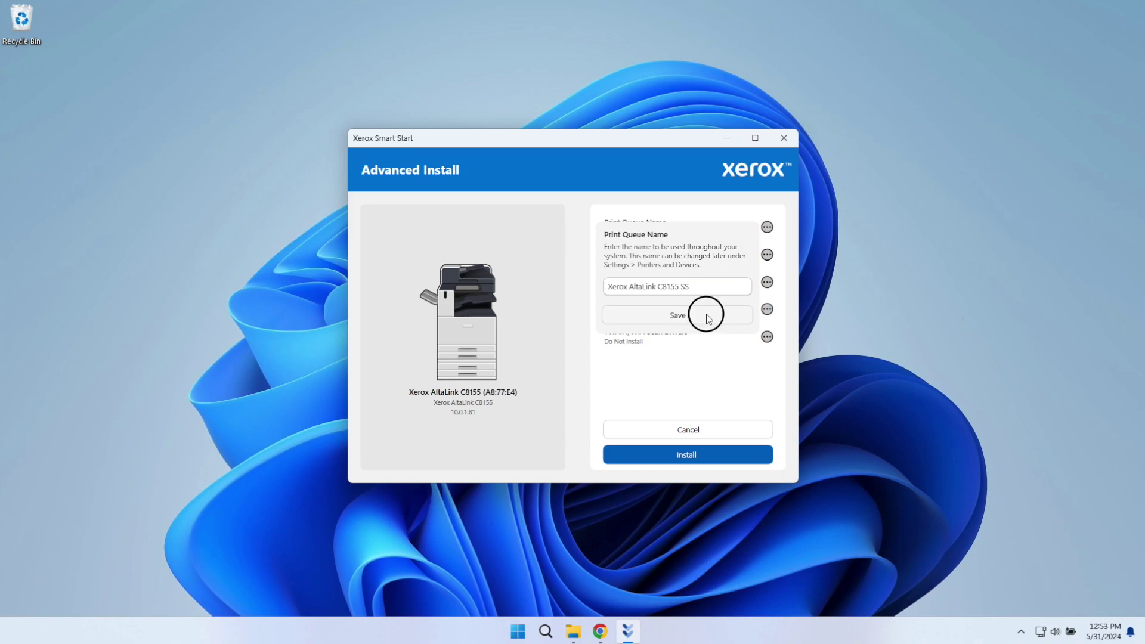
Set the print system to Type 3 Print System and the driver PDL to PCL 6, saving both choices.
click(767, 255)
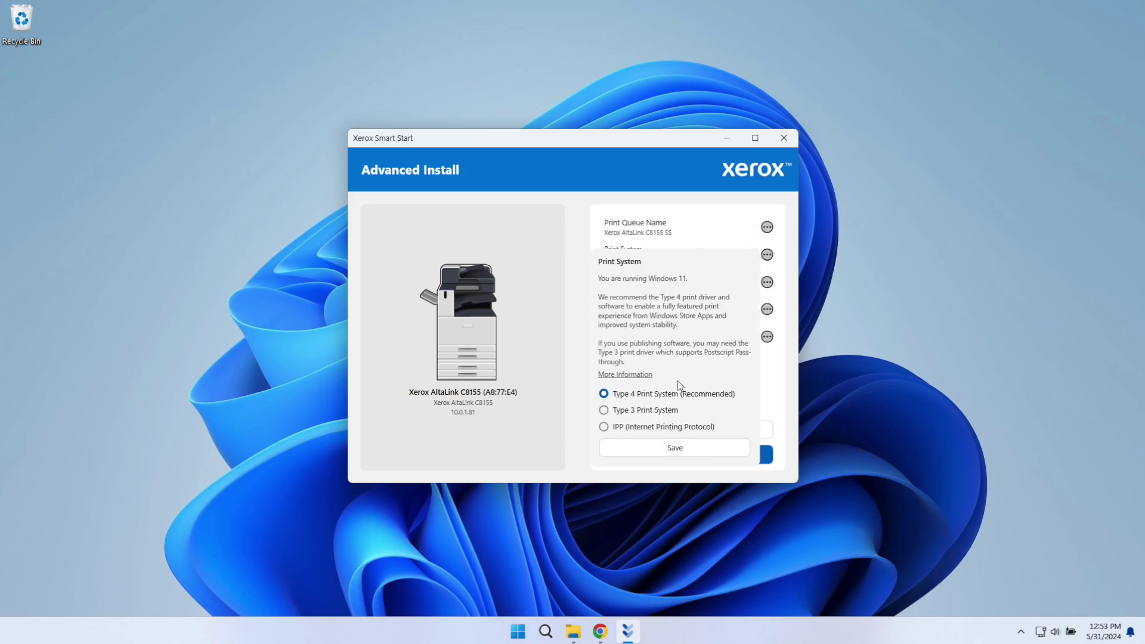
click(605, 415)
click(670, 450)
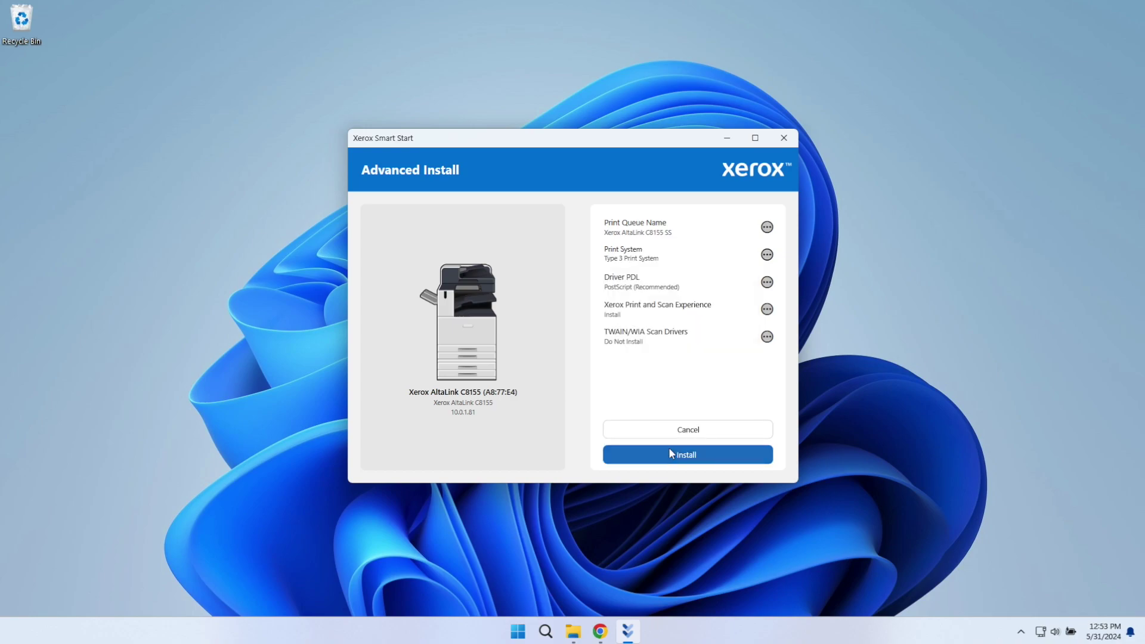
click(767, 282)
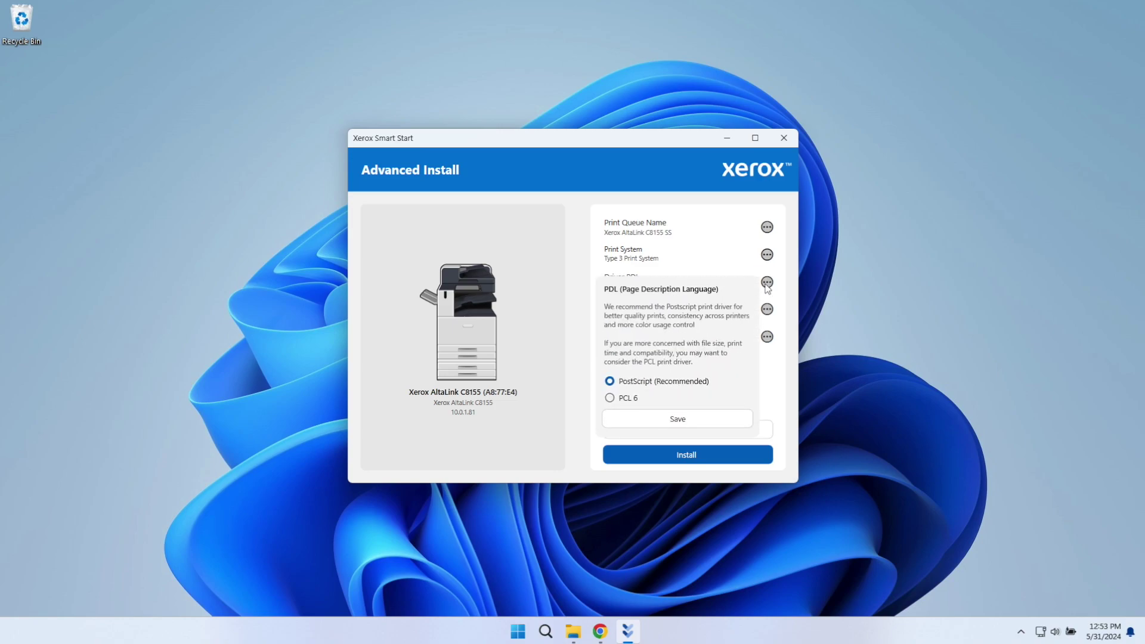
click(630, 402)
click(615, 386)
click(613, 398)
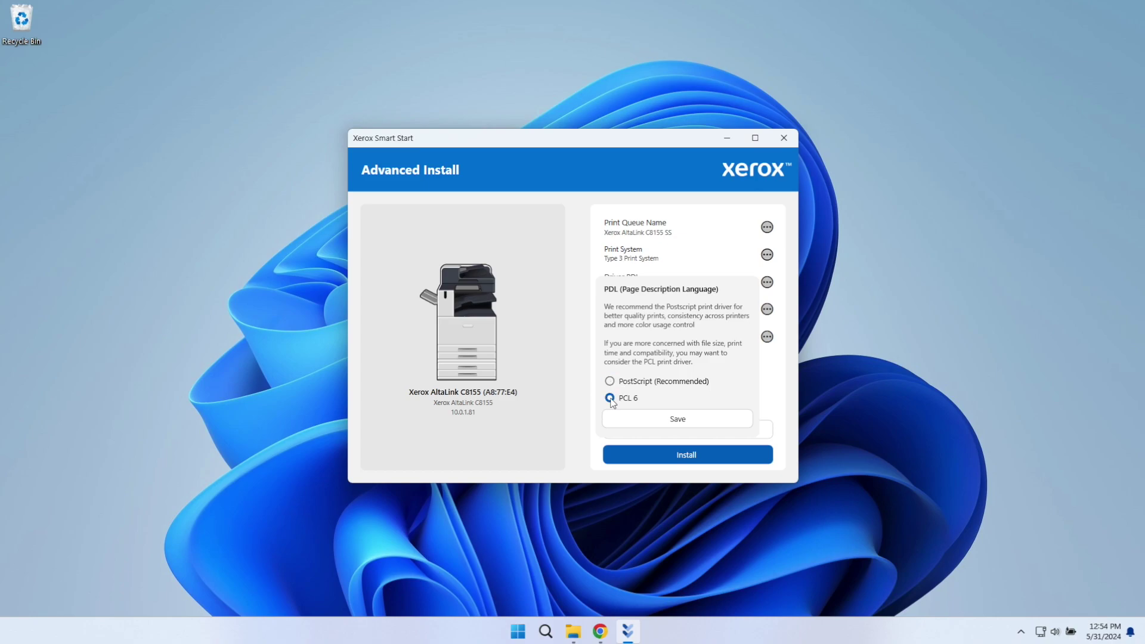
click(646, 420)
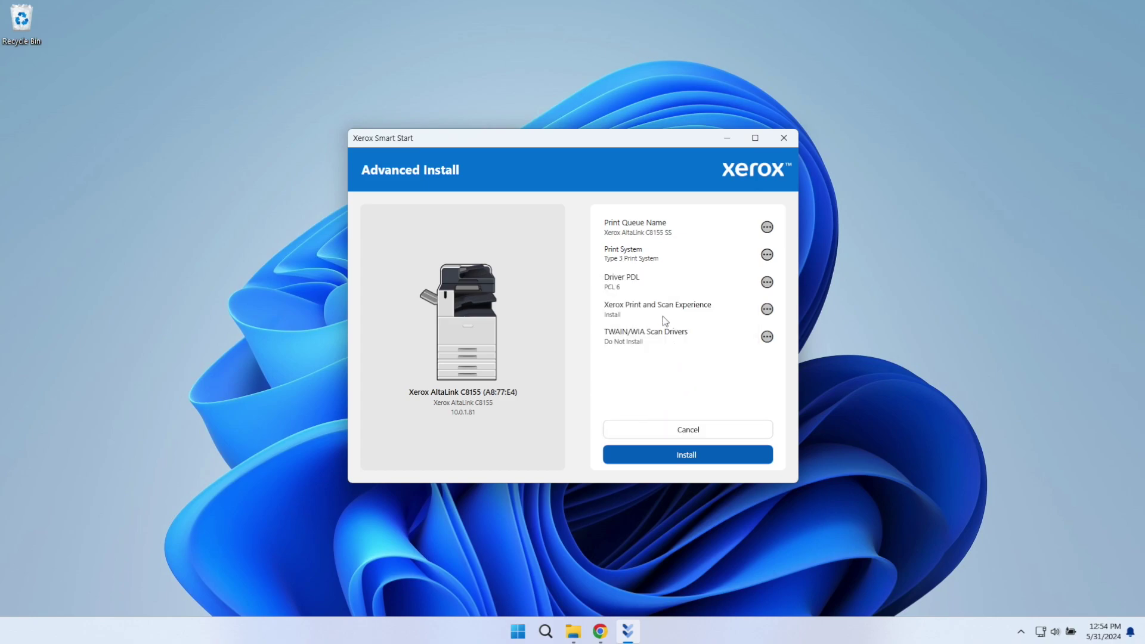
Include the TWAIN/WIA scan drivers, run the installation, allow the Xerox Imaging devices software, and finish Smart Start.
click(767, 337)
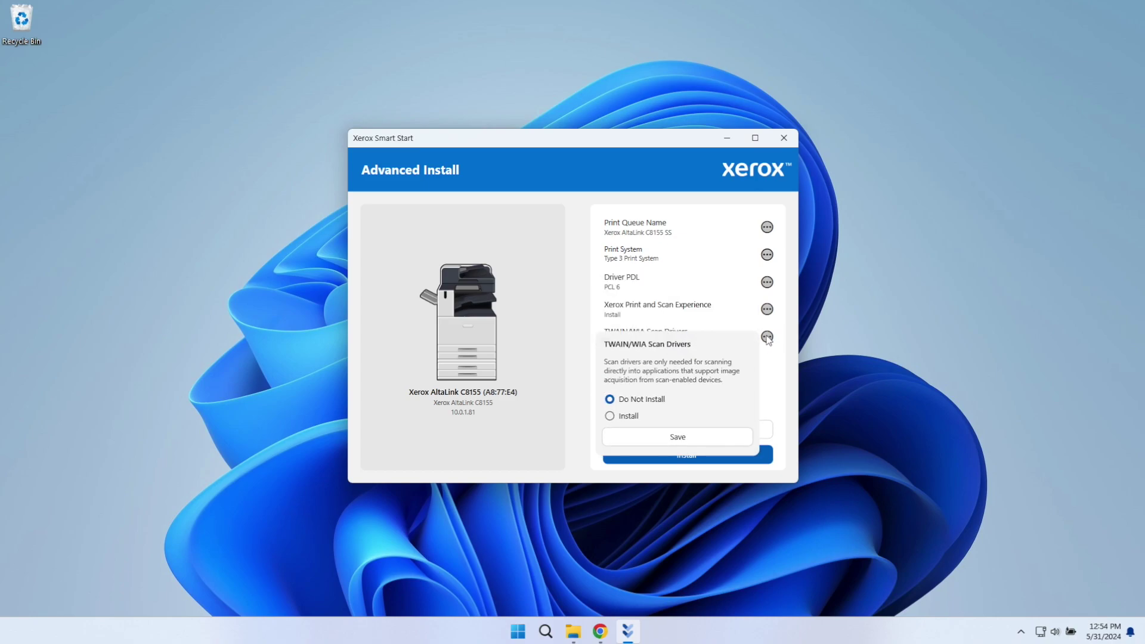
click(611, 418)
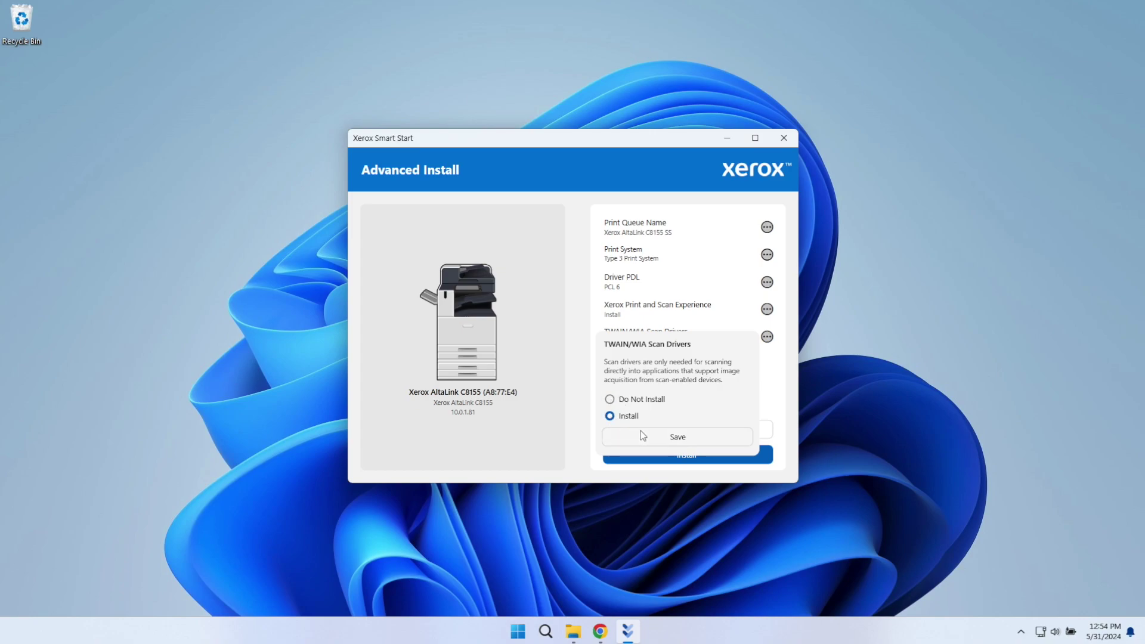
click(680, 438)
click(700, 454)
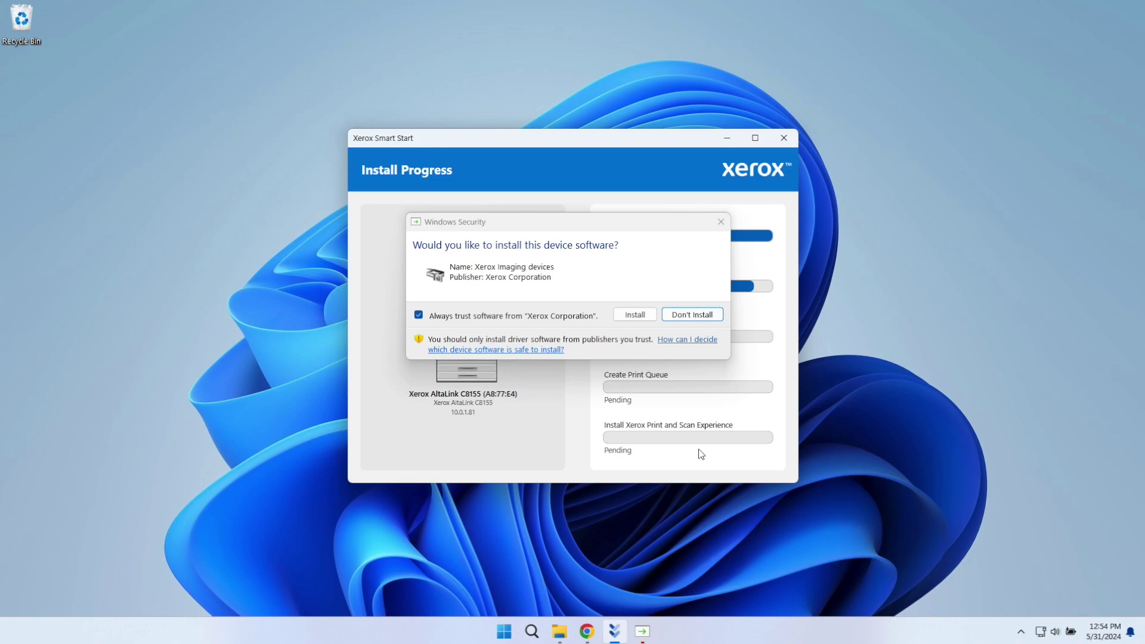
click(636, 315)
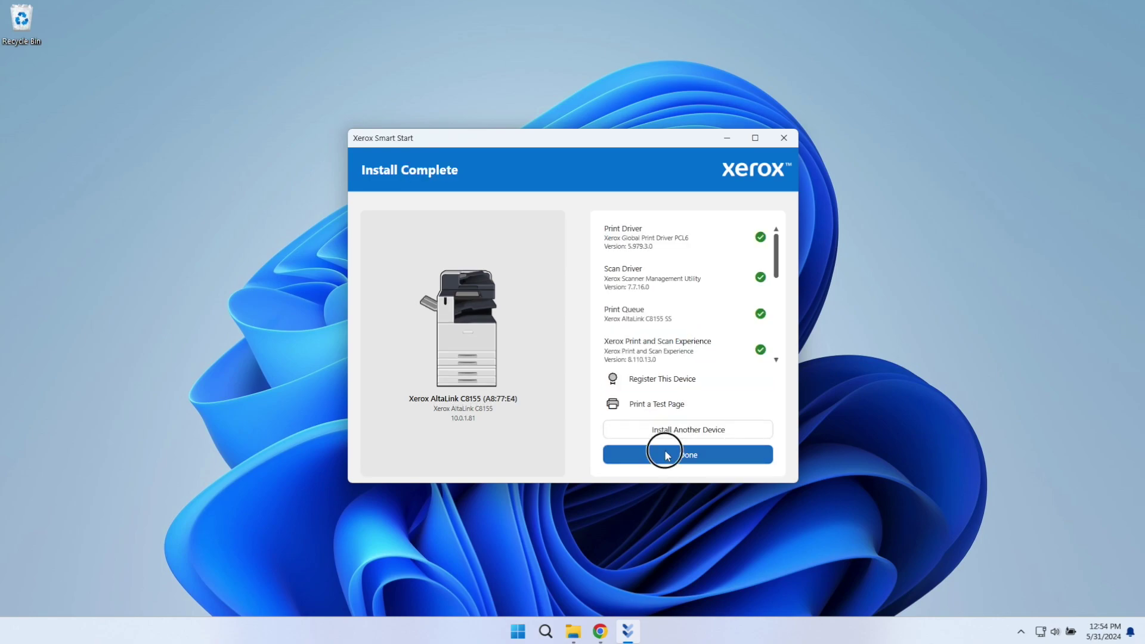
click(667, 454)
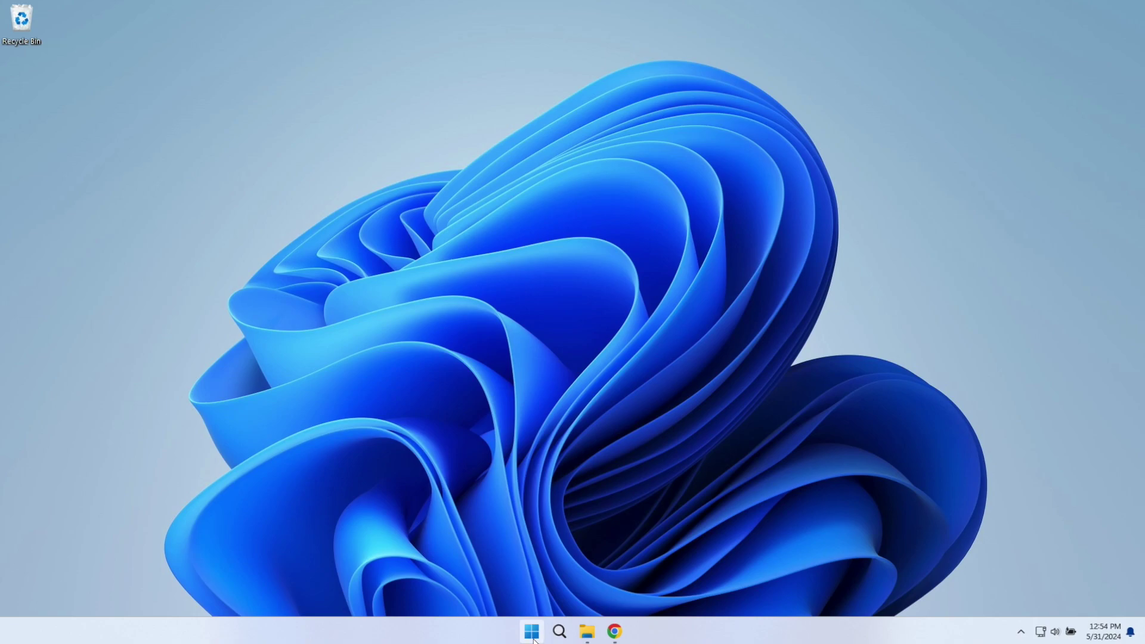
Open the printing defaults of Xerox AltaLink C8155 SS from its printer properties in Windows Settings.
click(533, 638)
click(724, 266)
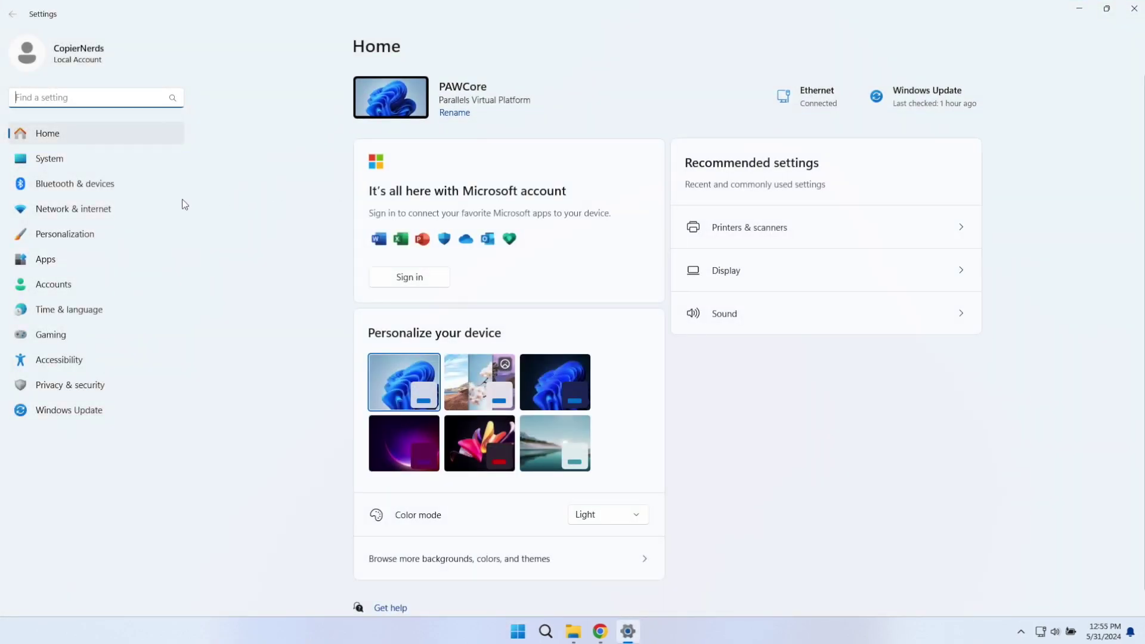
click(144, 184)
click(516, 156)
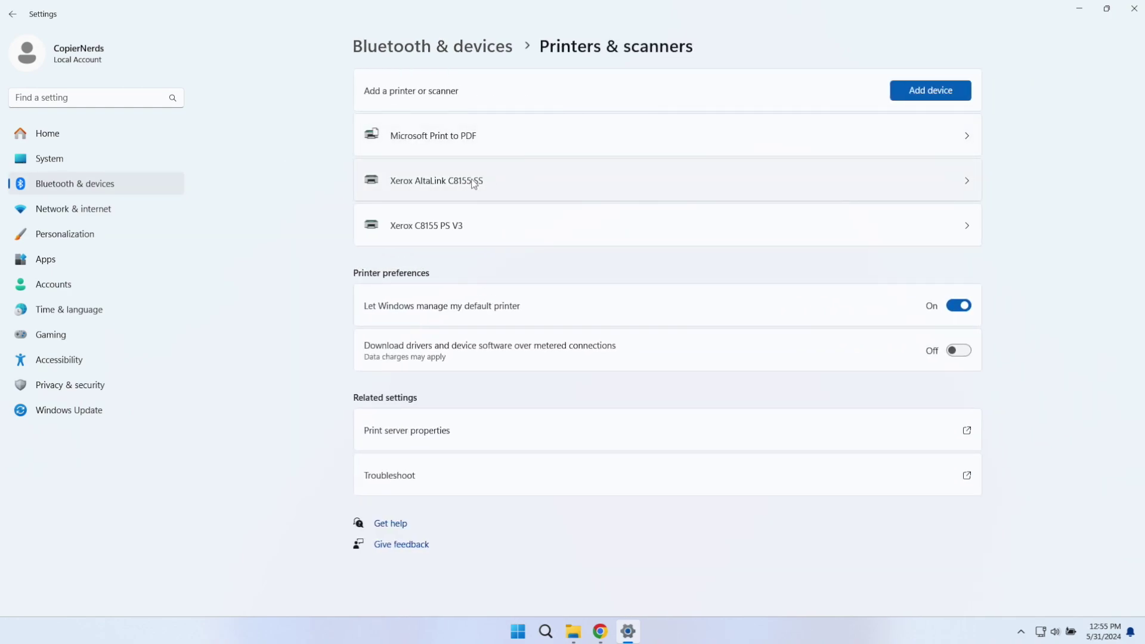
click(487, 182)
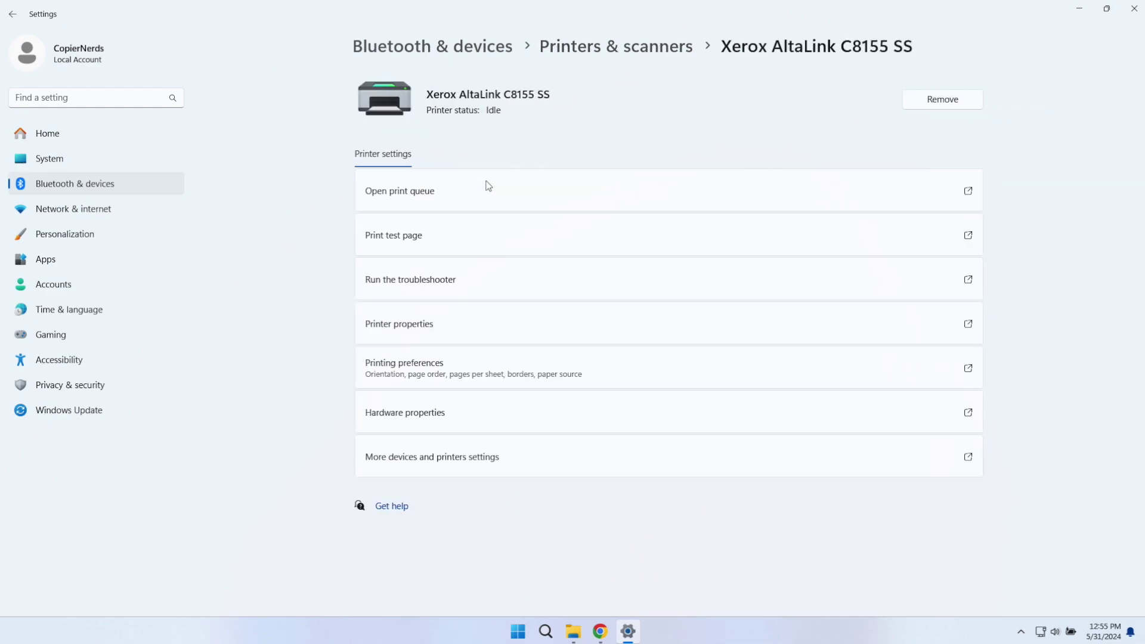
click(416, 338)
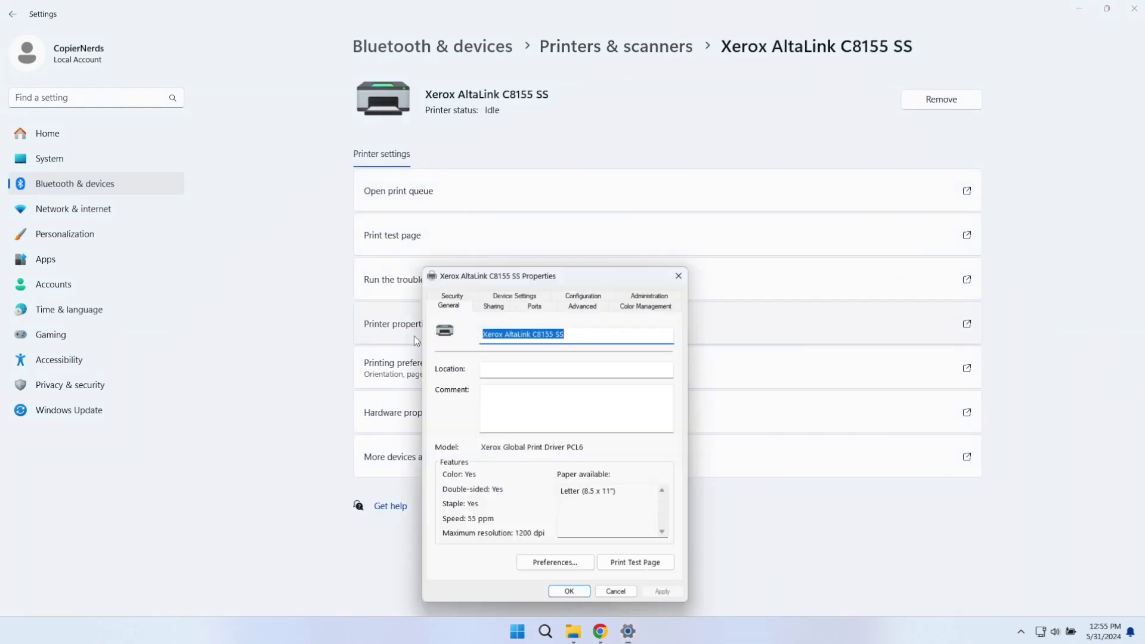
click(577, 306)
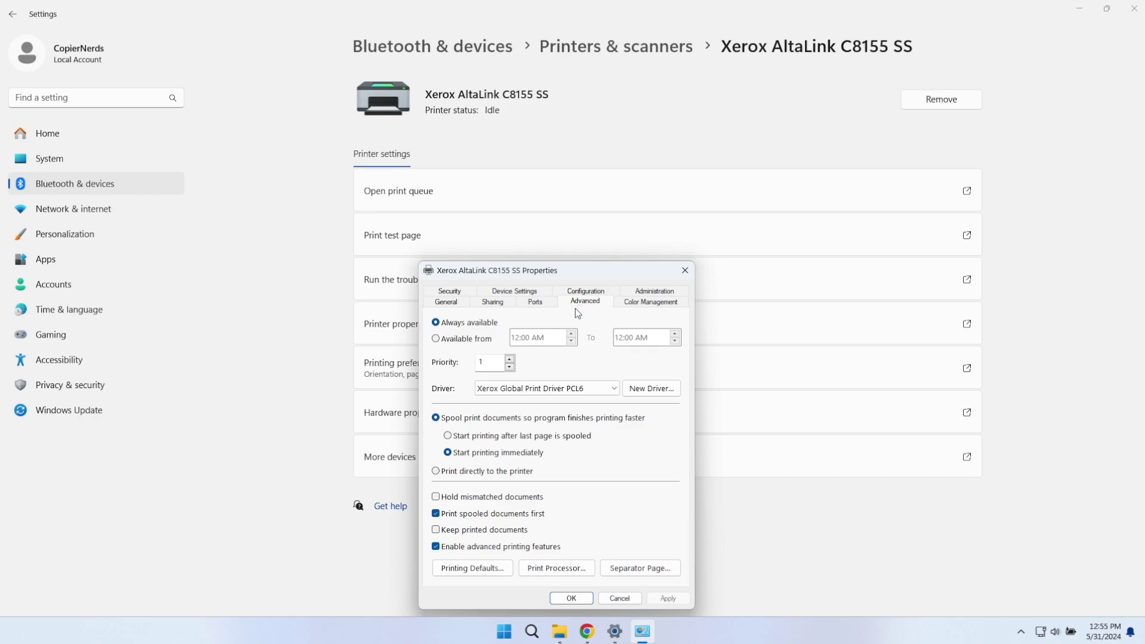
click(462, 570)
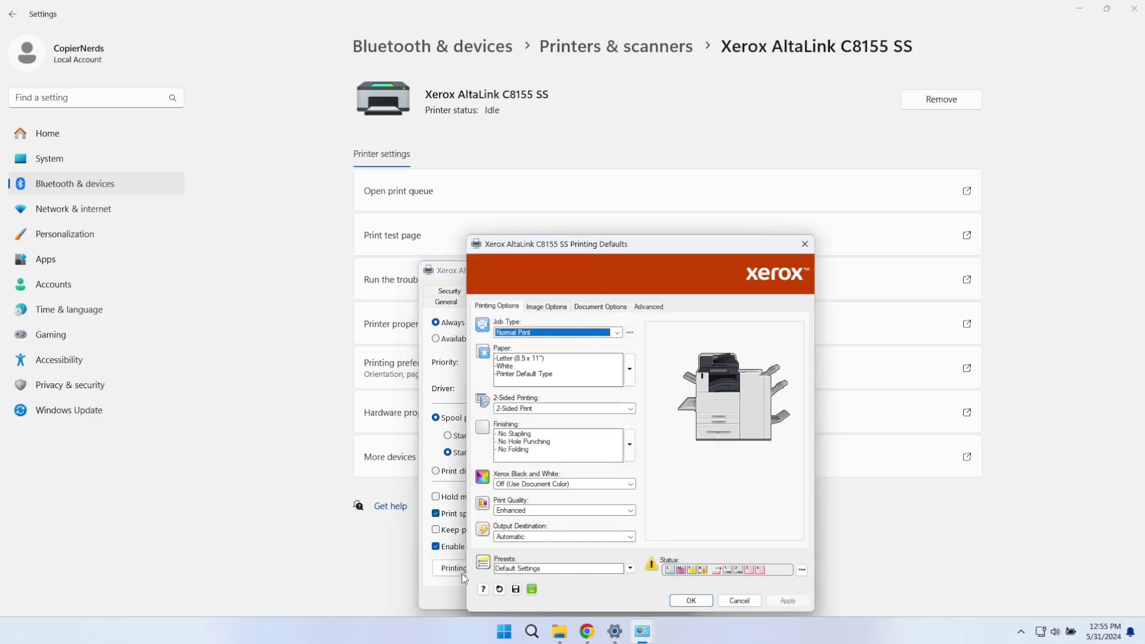
Set the default 2-Sided Printing to 1-Sided Print and enable Xerox Black and White, applying each change.
click(587, 409)
click(565, 418)
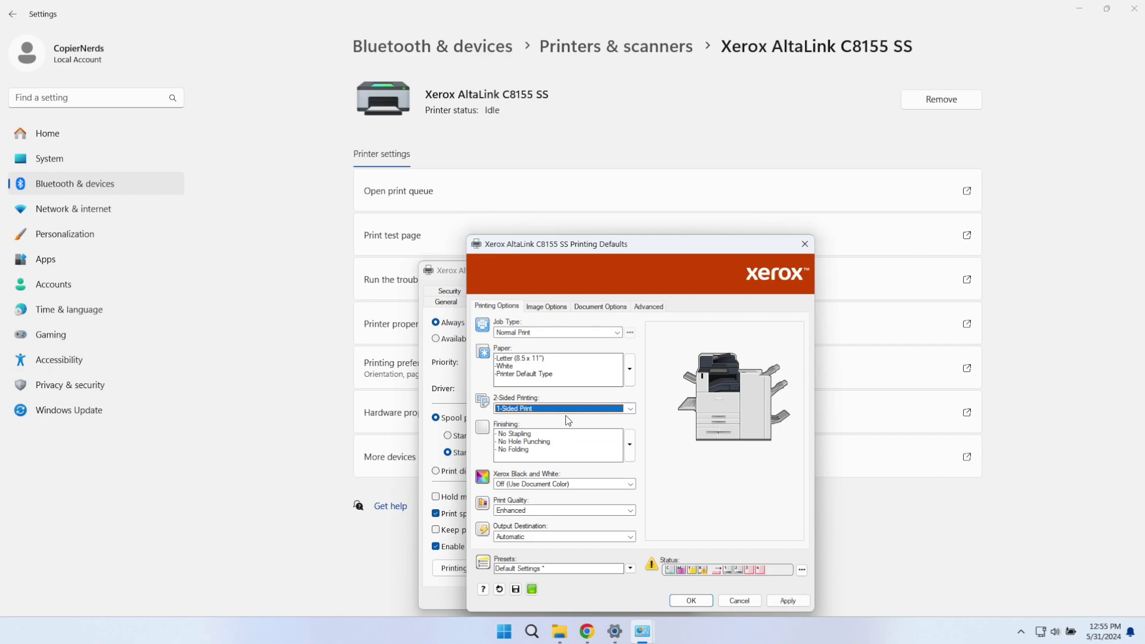
click(785, 600)
click(544, 306)
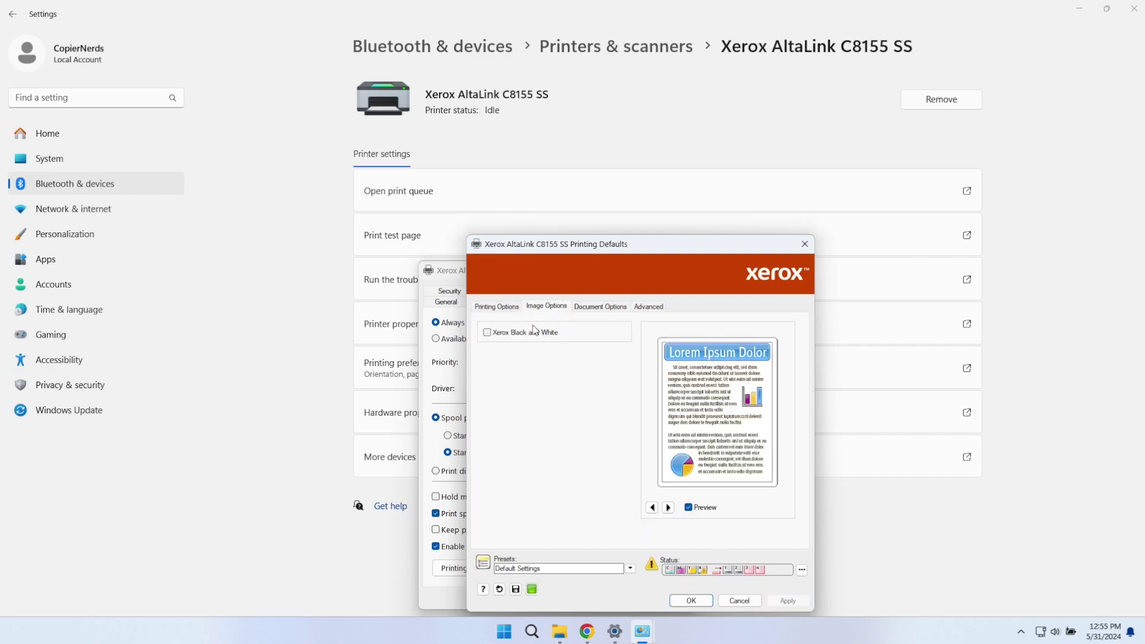
click(488, 332)
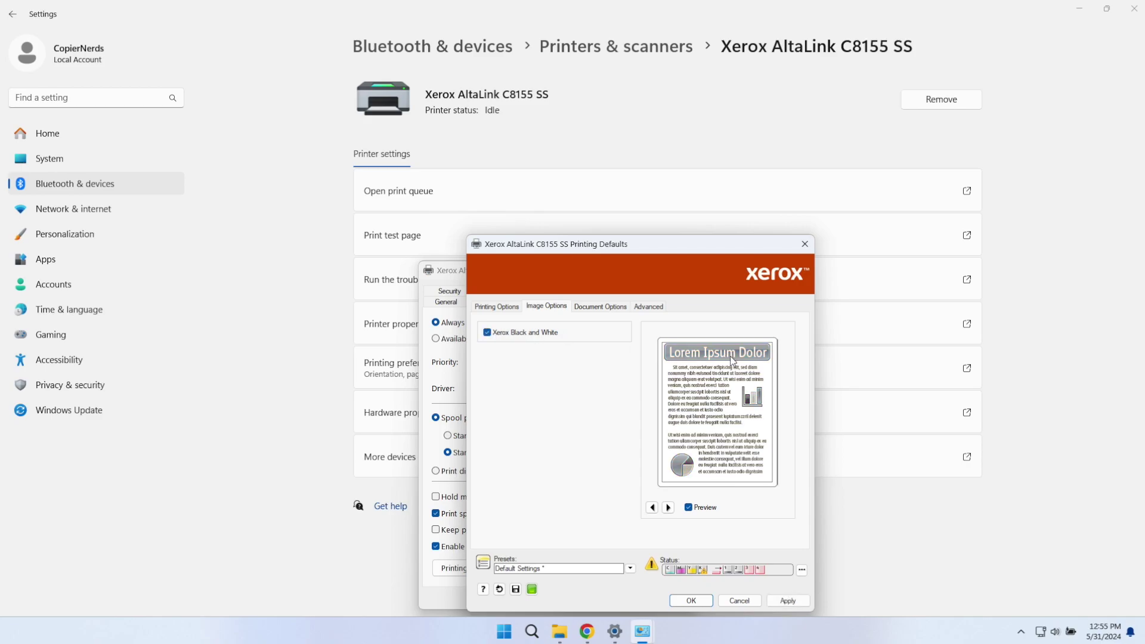
click(791, 602)
Set Job ID to Disable Job ID for the C8155 SS queue, apply it, and close its defaults, properties and Settings.
click(649, 306)
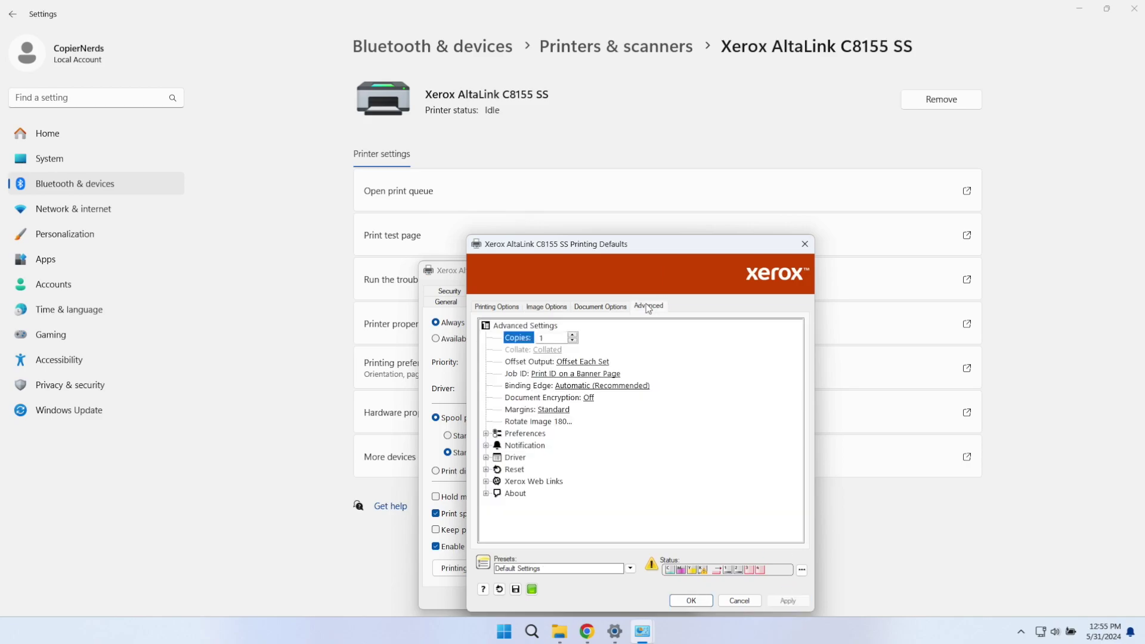
click(576, 375)
click(576, 376)
click(573, 386)
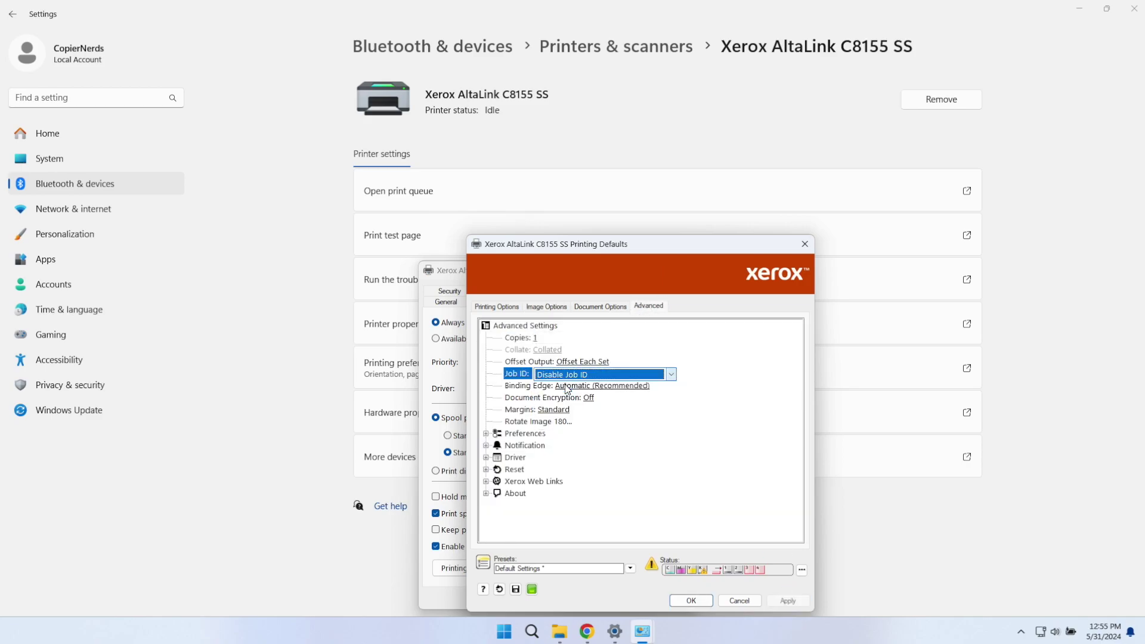
click(785, 600)
click(692, 600)
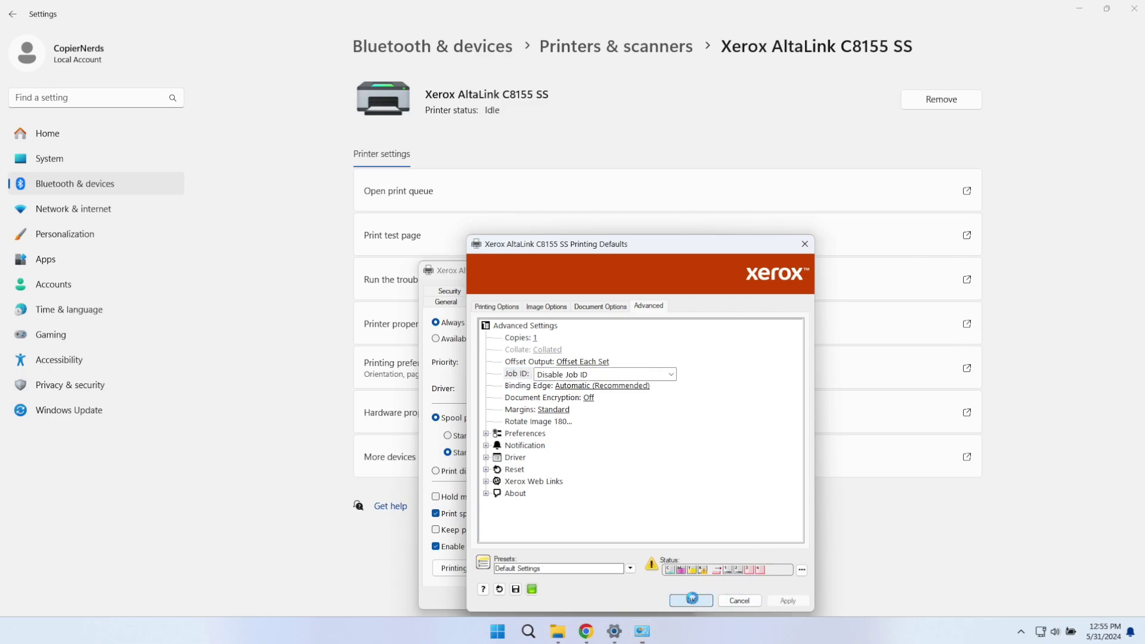
click(570, 599)
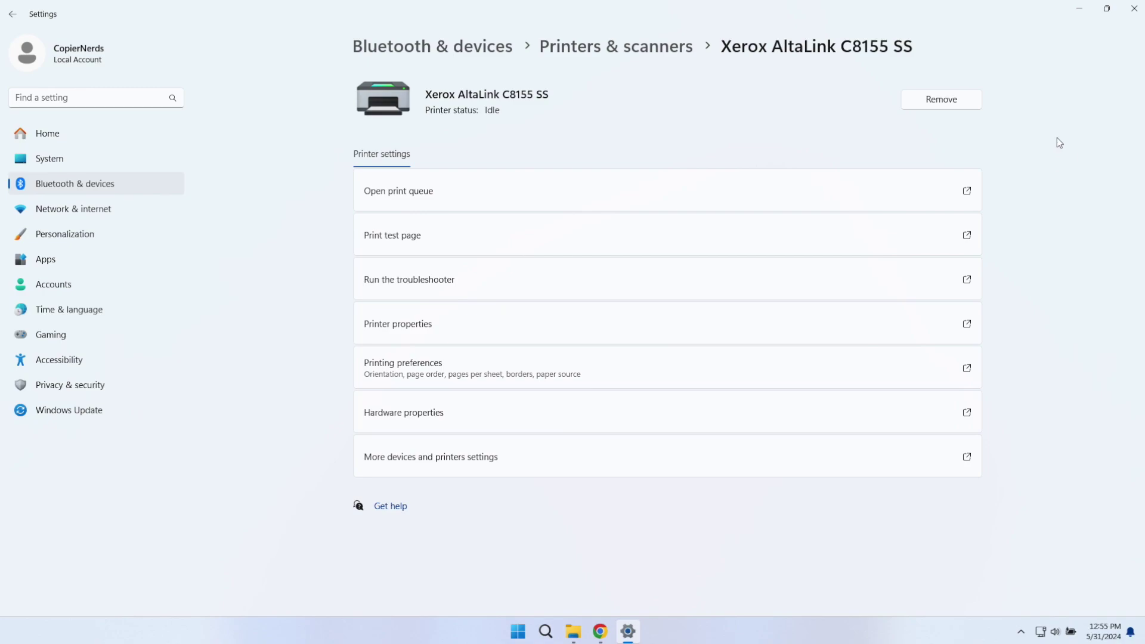
click(1134, 9)
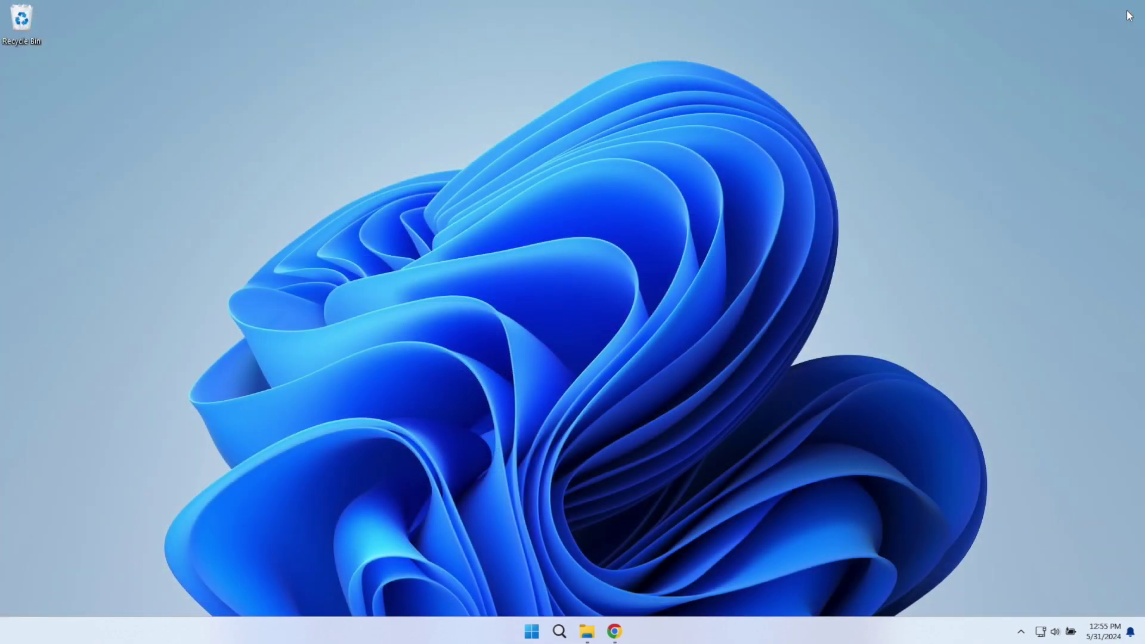